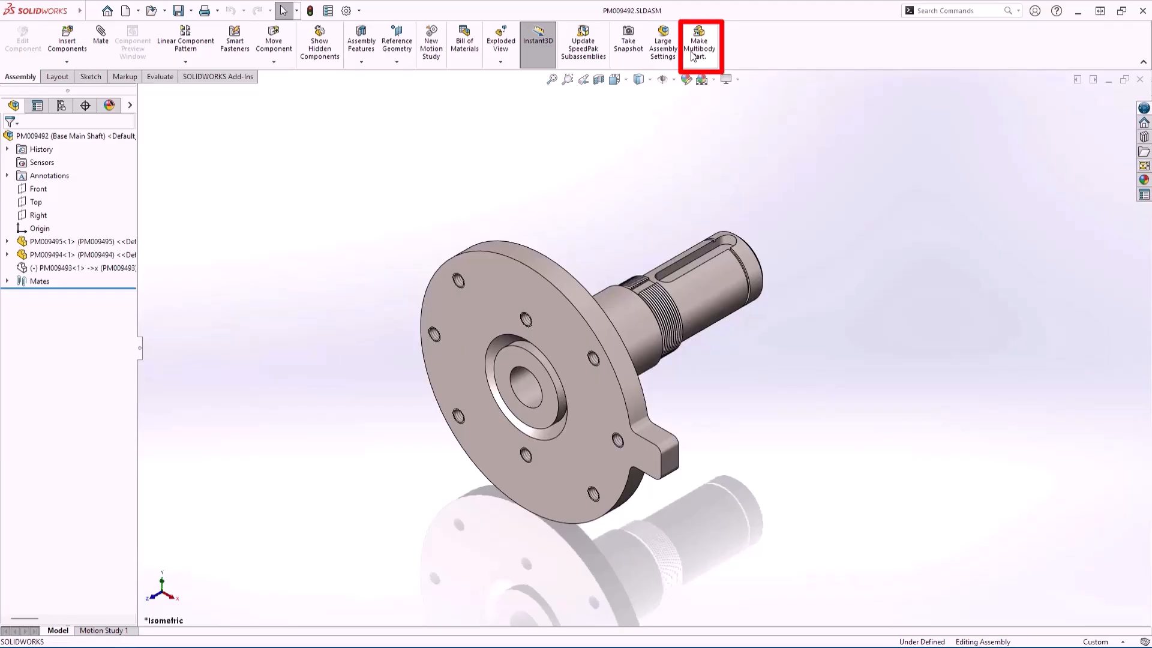
# Step: Make a multibody part from the shaft assembly using the Part template with Z-up orientation, transferring only the solid bodies
pyautogui.click(693, 55)
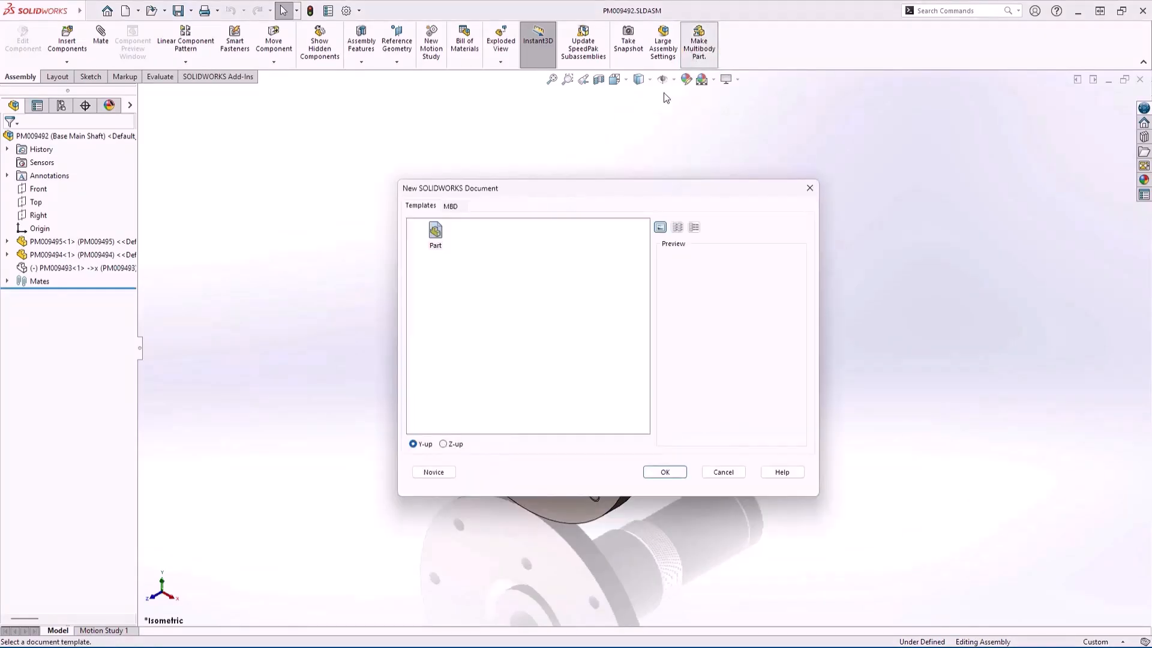
pyautogui.click(467, 445)
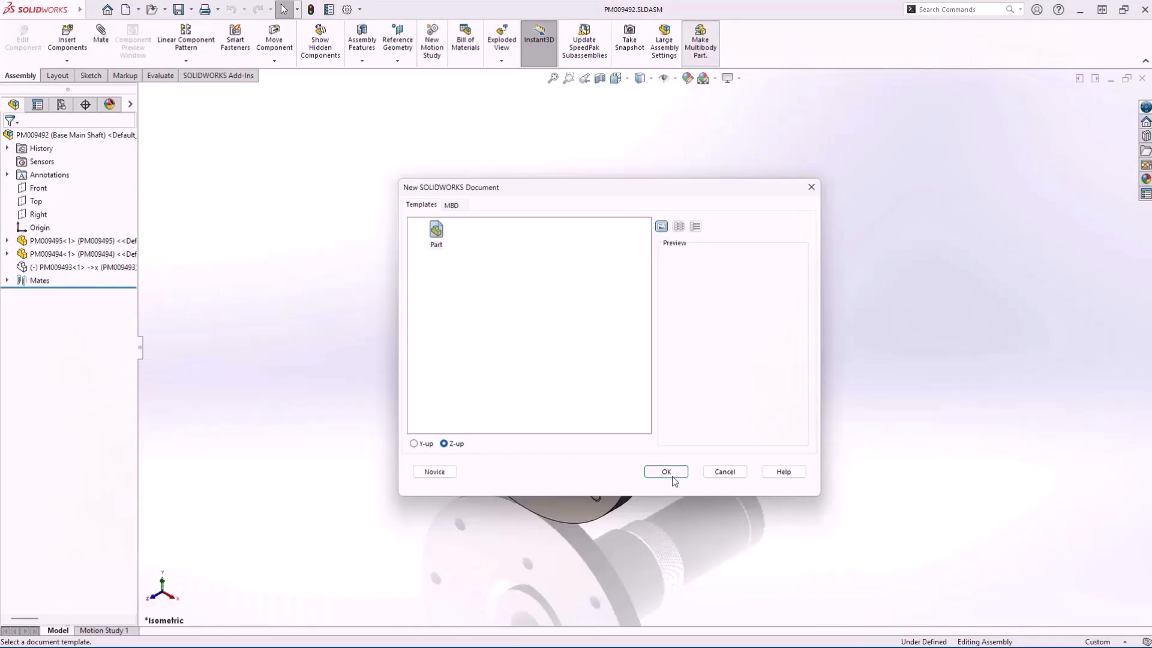
pyautogui.click(672, 476)
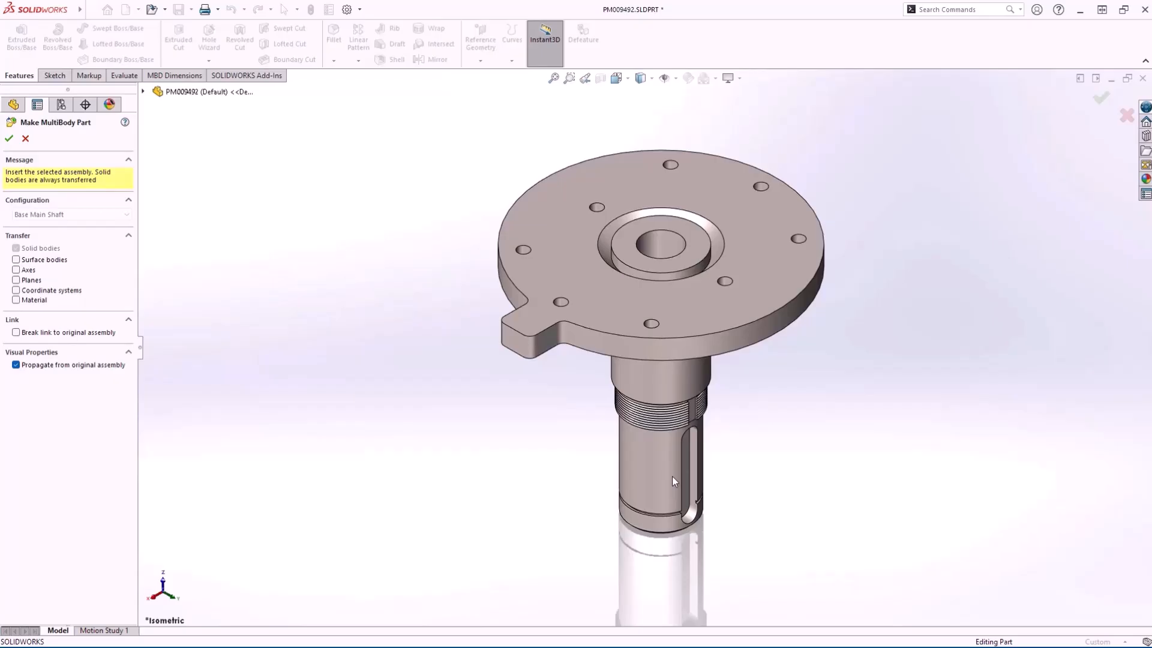
pyautogui.press('d')
pyautogui.click(680, 487)
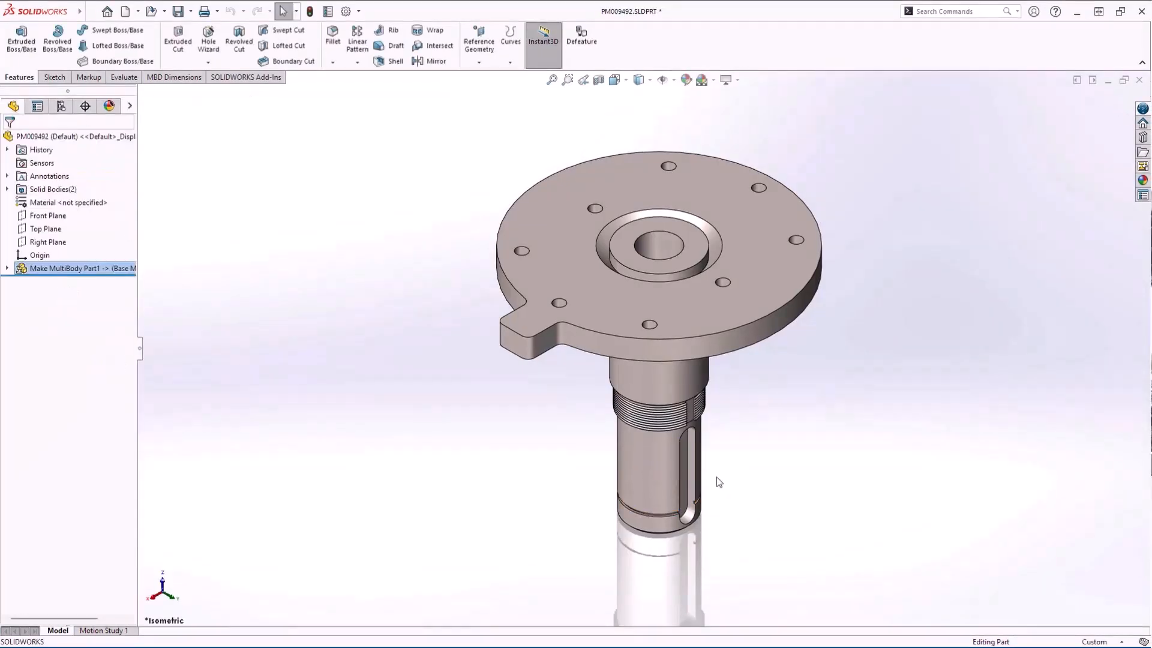
# Step: Chamfer the upper edges of the eight small flange holes by 1 mm at 45 degrees, leaving out the central groove edge
pyautogui.scroll(-4, 725, 478)
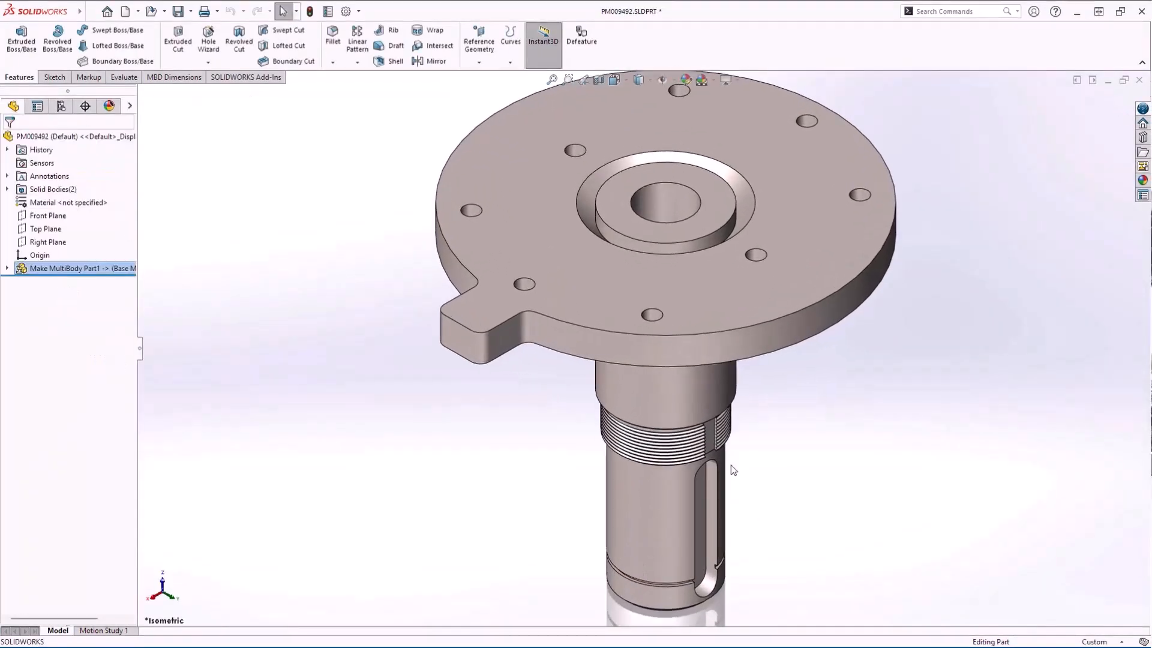
pyautogui.press('s')
pyautogui.click(846, 481)
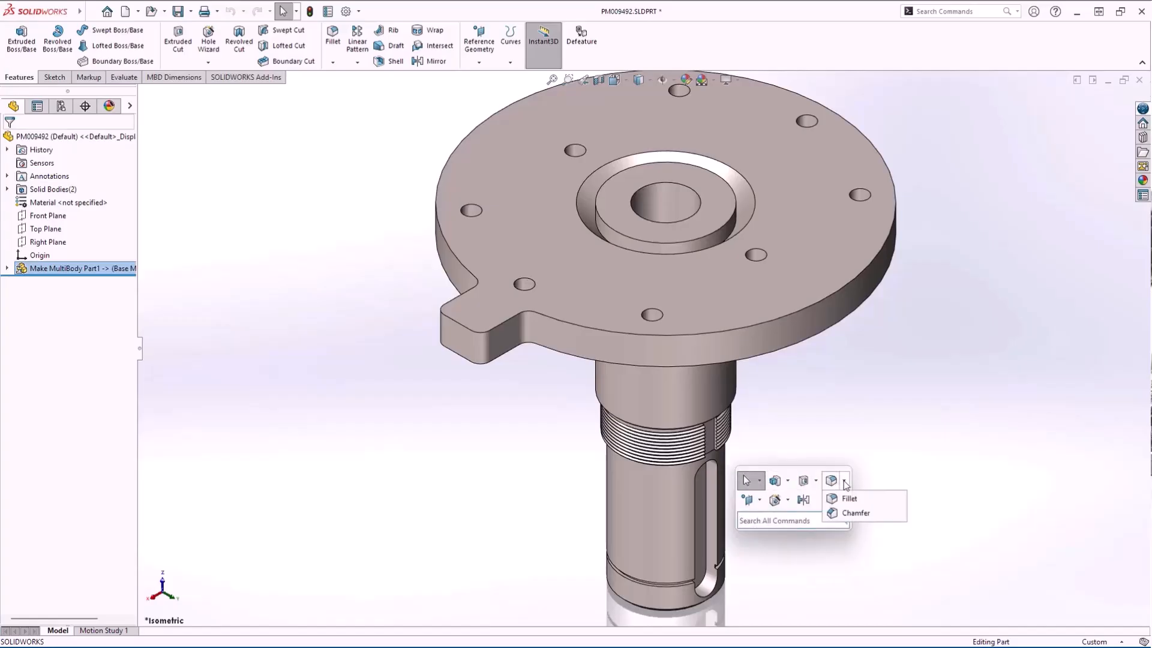
pyautogui.click(852, 511)
pyautogui.write('1.00mm')
pyautogui.click(644, 319)
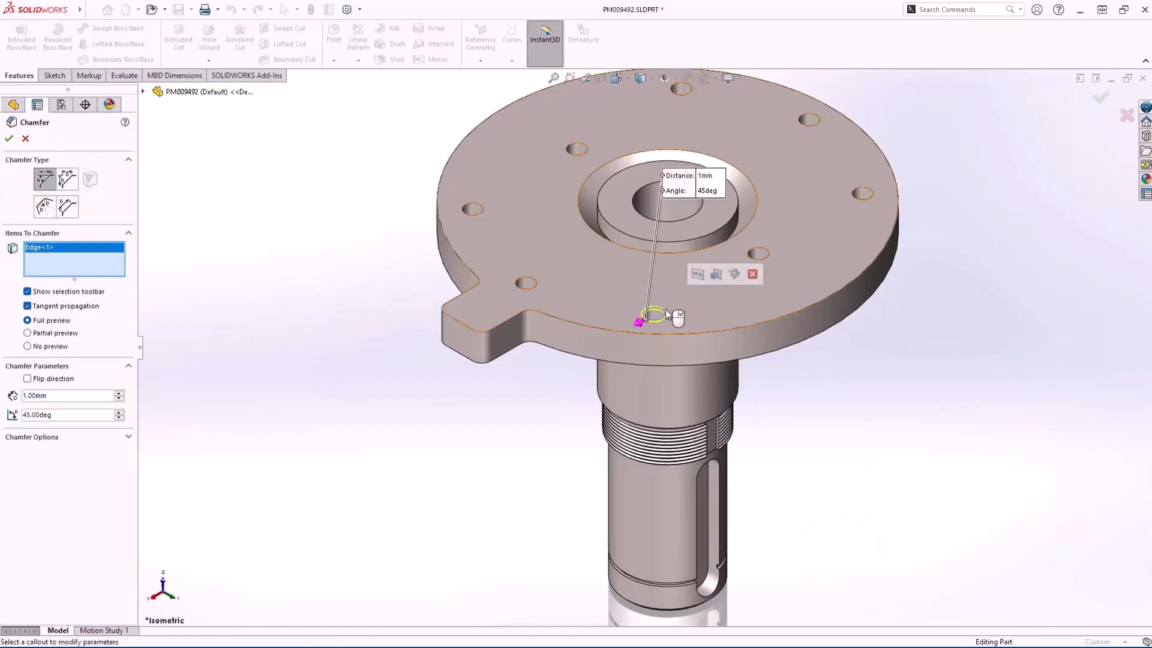
pyautogui.click(715, 274)
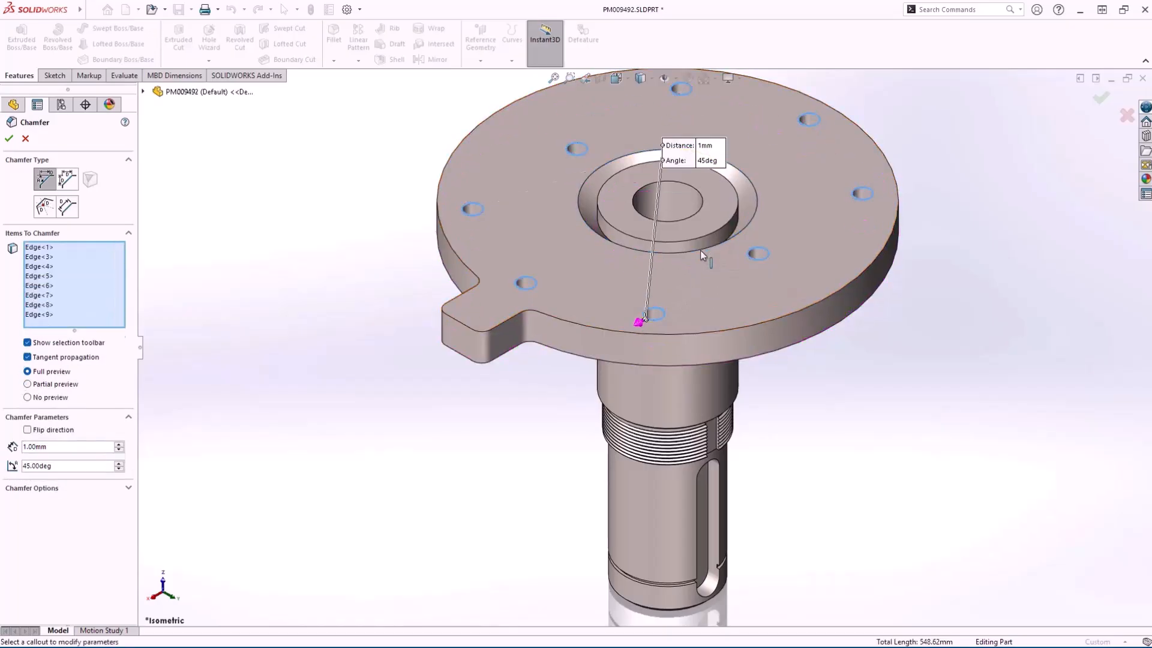
pyautogui.rightClick(700, 250)
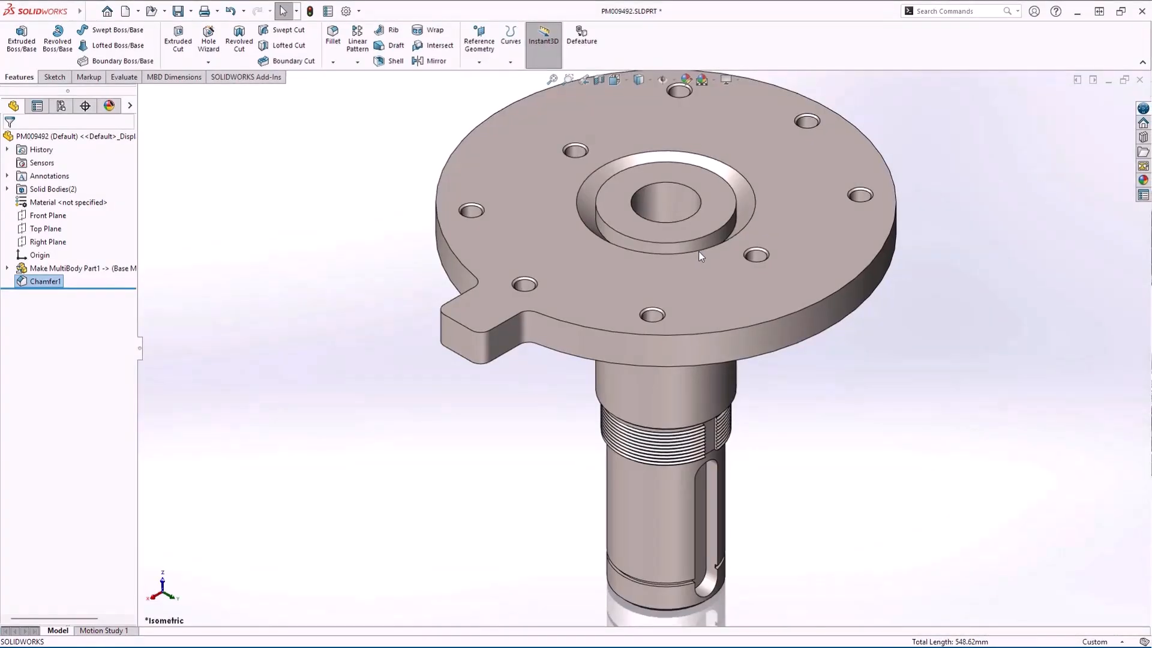
# Step: Add a groove weld bead between the flange's sloped central groove face and the shaft's outer cylindrical face
pyautogui.scroll(3, 699, 250)
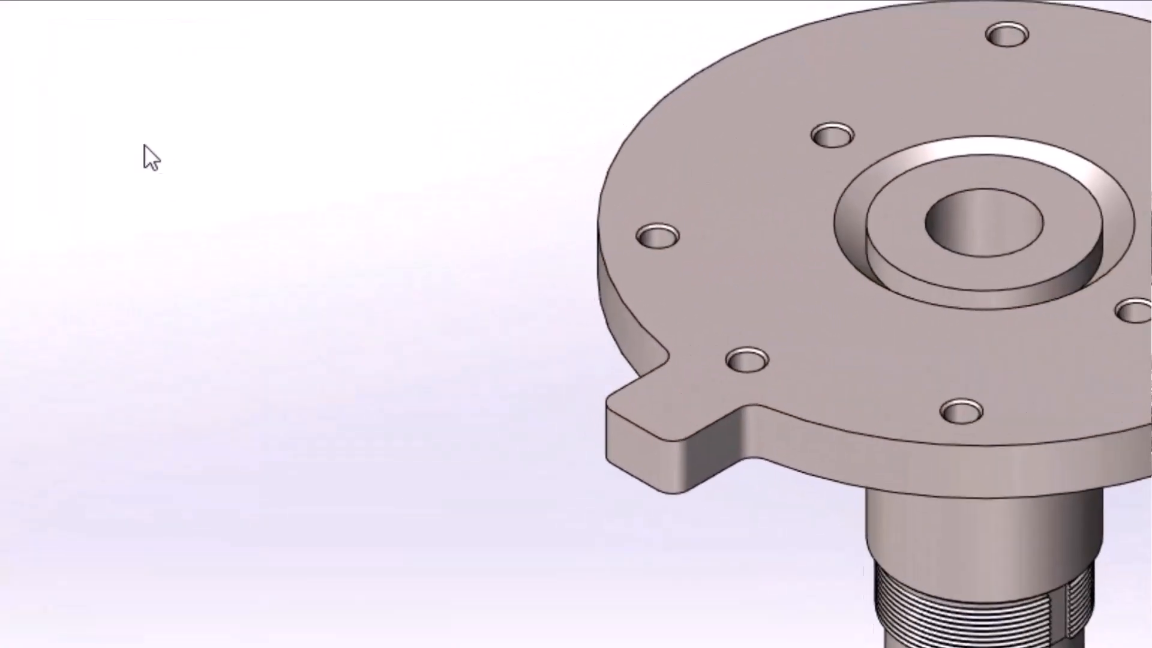
pyautogui.write('sgroo')
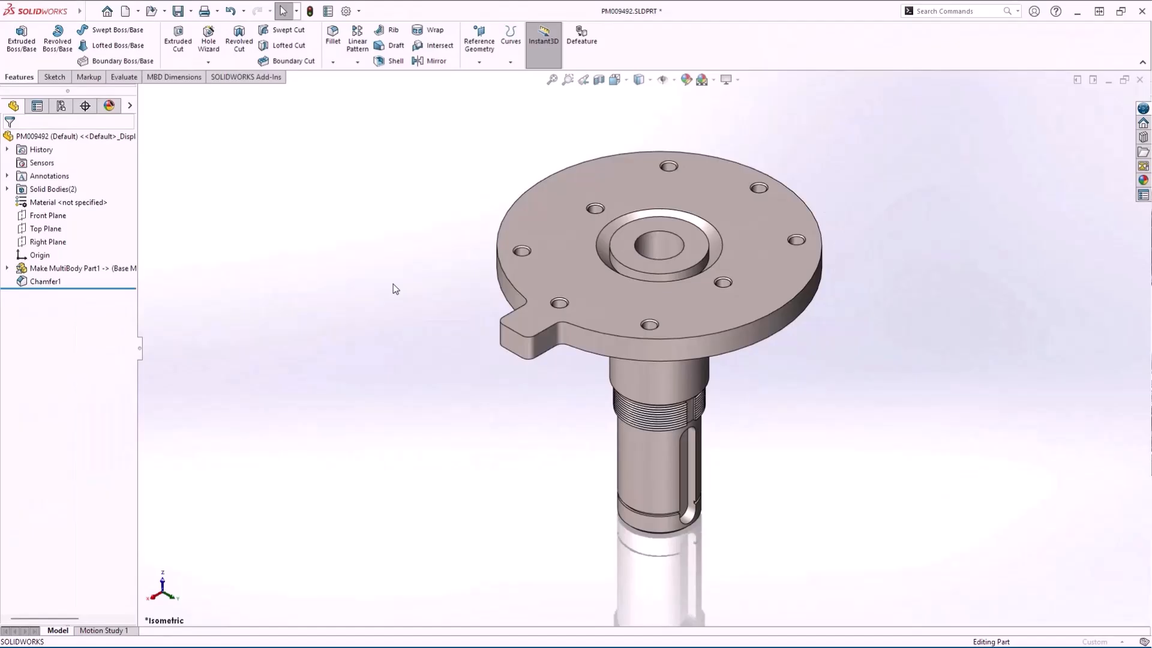
pyautogui.click(604, 237)
pyautogui.click(121, 247)
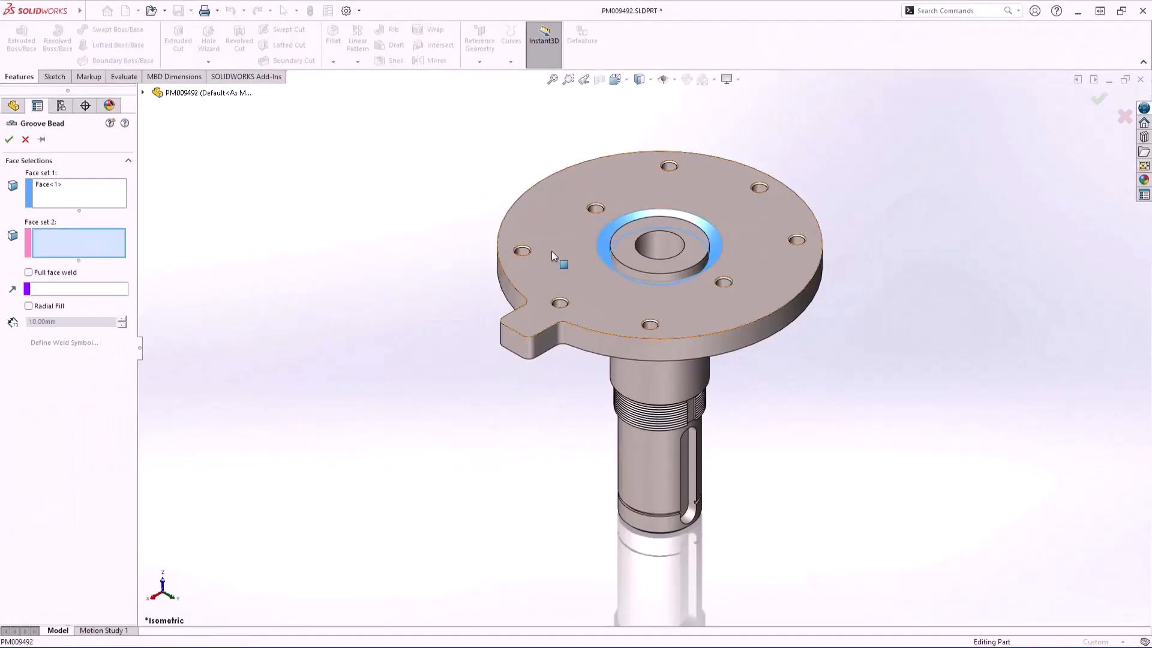
pyautogui.click(618, 262)
pyautogui.press('Return')
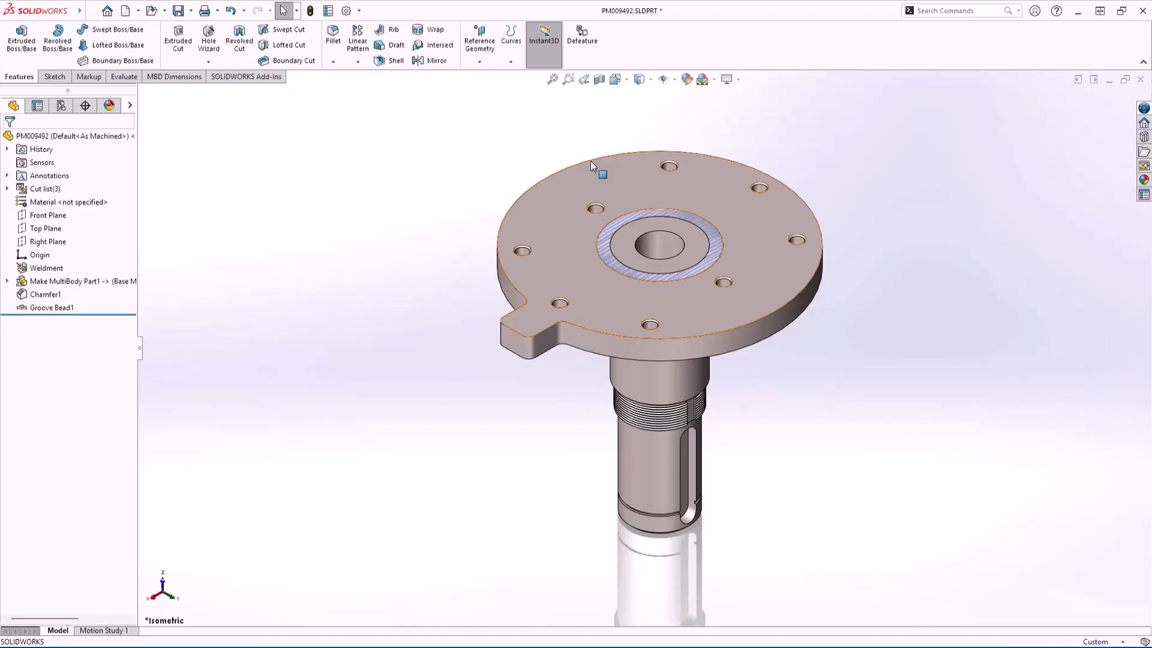
# Step: Save the part and start a Silhouette defeature, adding the flange and shaft bodies as Group1 with the Bounding Box method
pyautogui.click(581, 55)
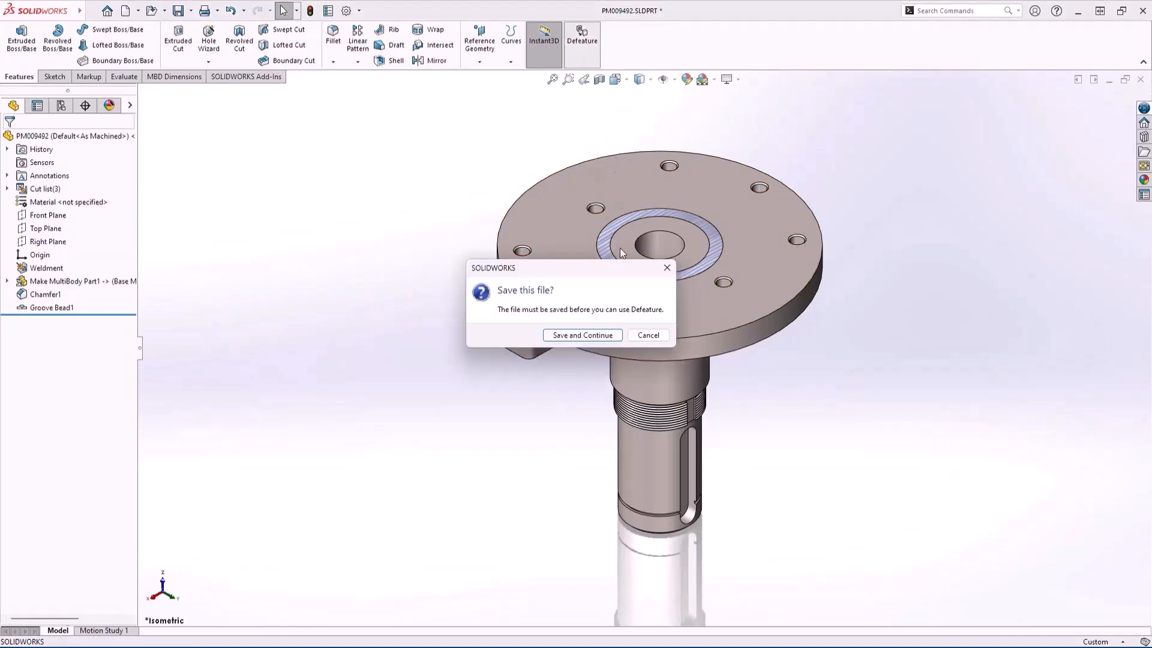
pyautogui.click(601, 338)
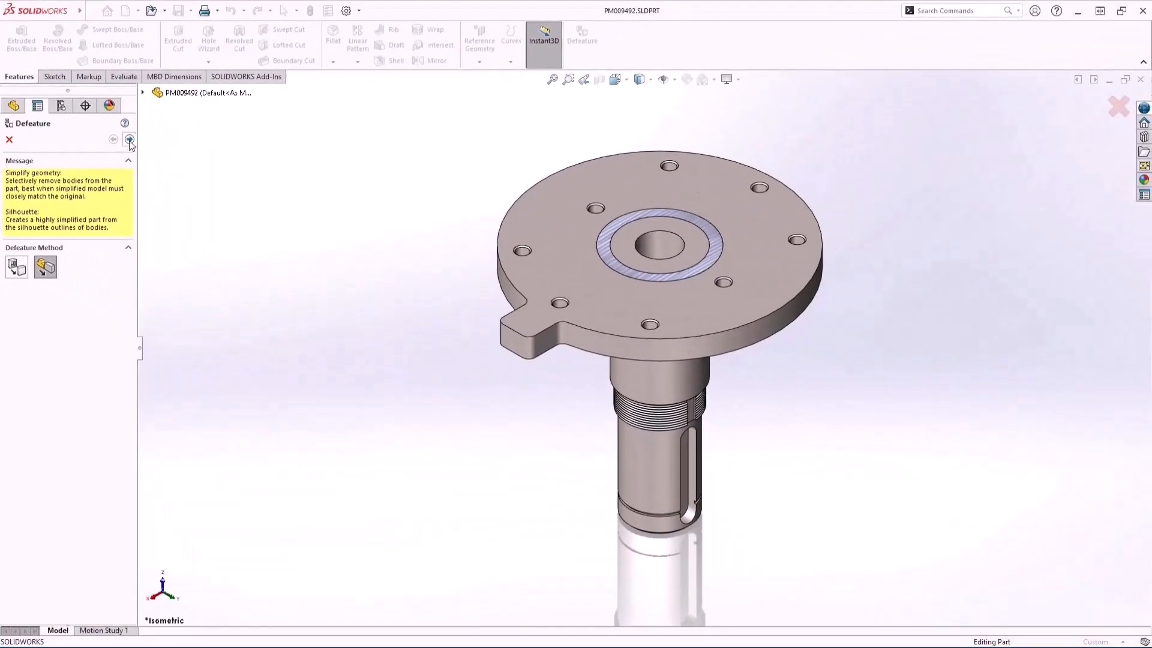
pyautogui.click(129, 139)
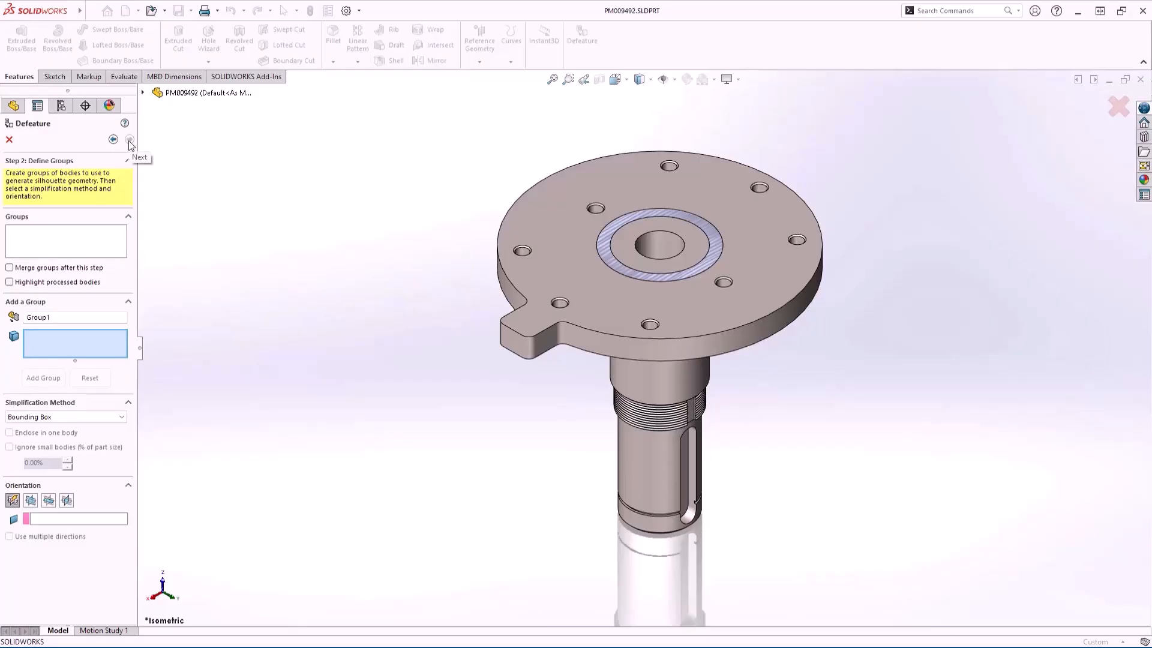
pyautogui.click(531, 223)
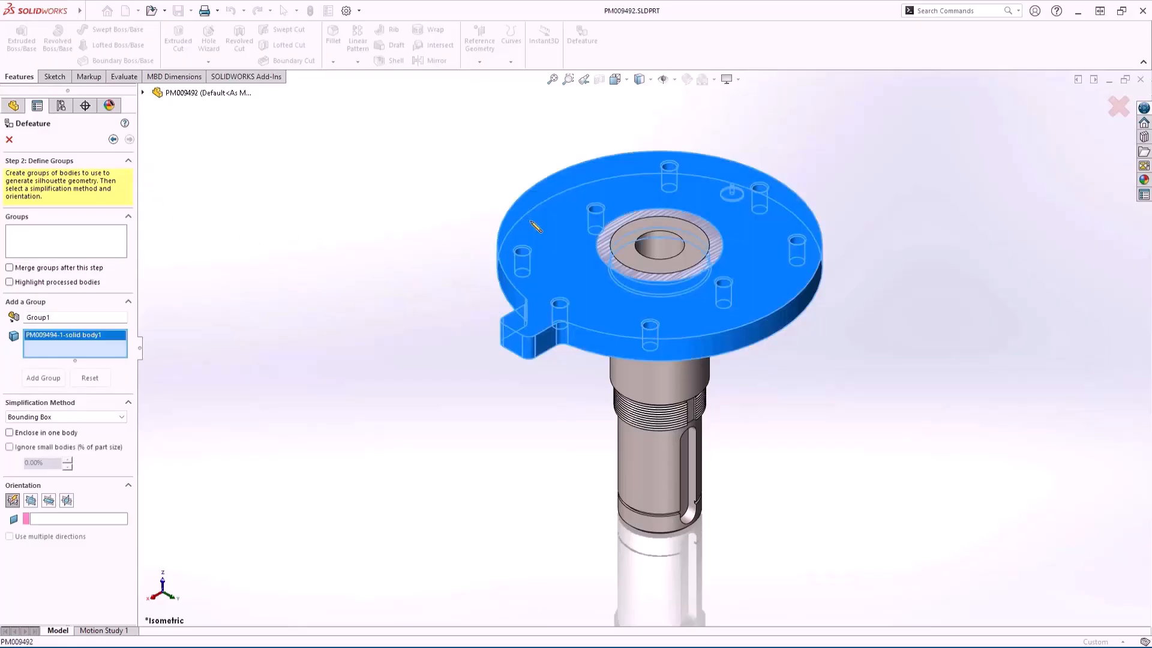
pyautogui.click(618, 377)
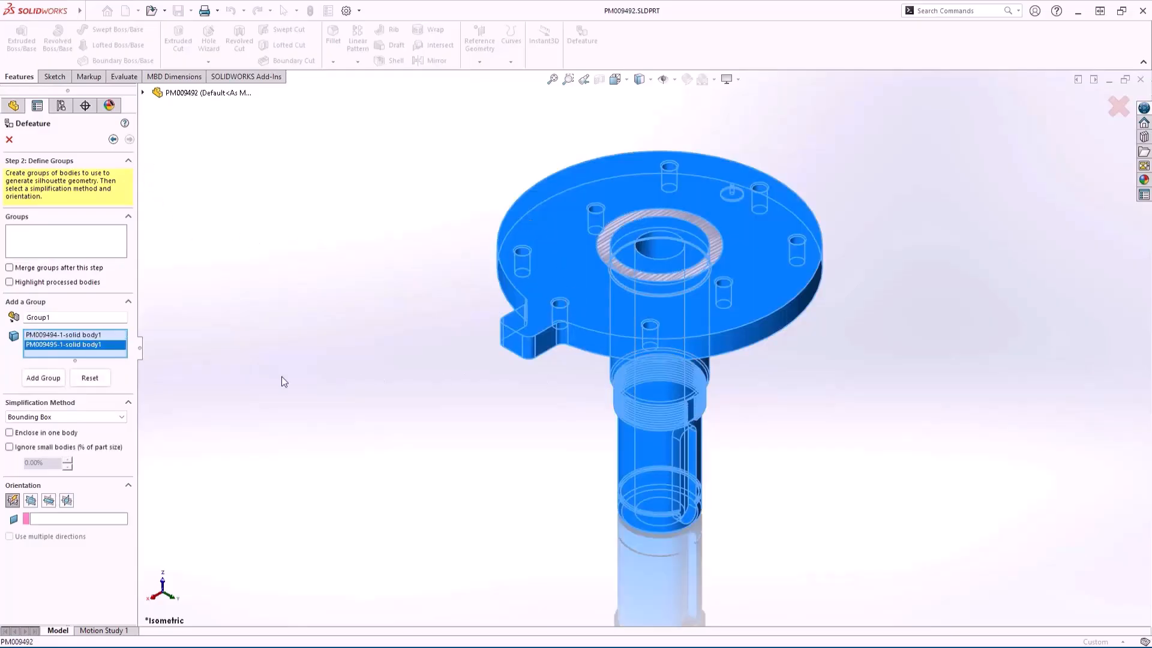
pyautogui.click(43, 378)
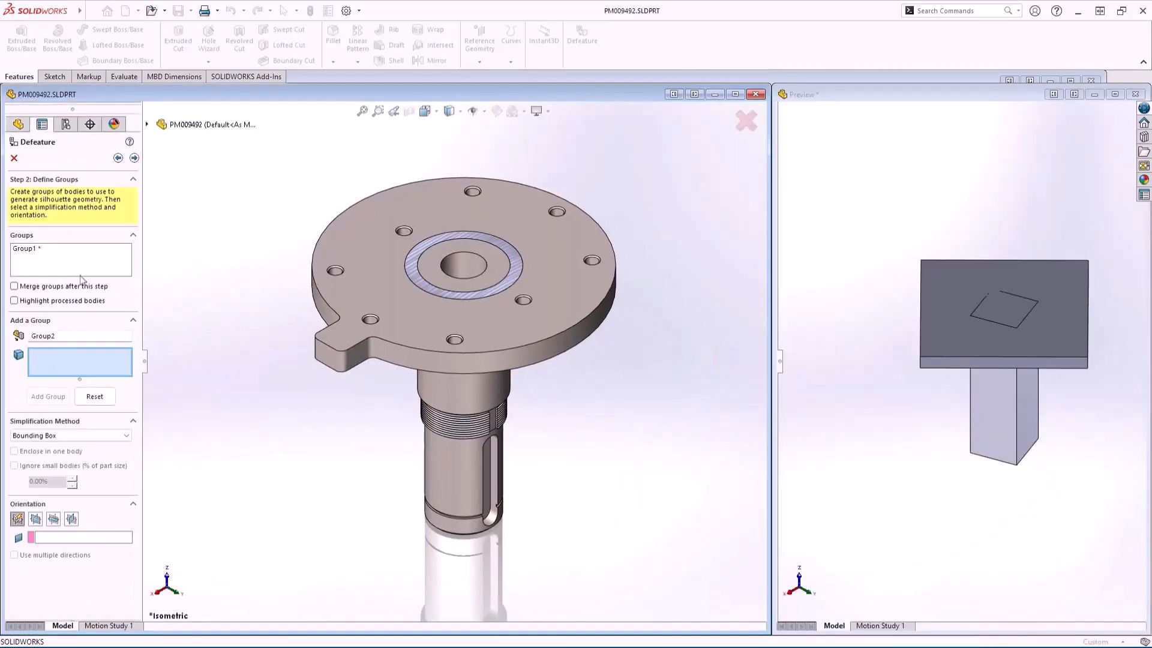
# Step: Edit Group1 and apply the Cylinder simplification method to its flange and shaft bodies
pyautogui.click(90, 251)
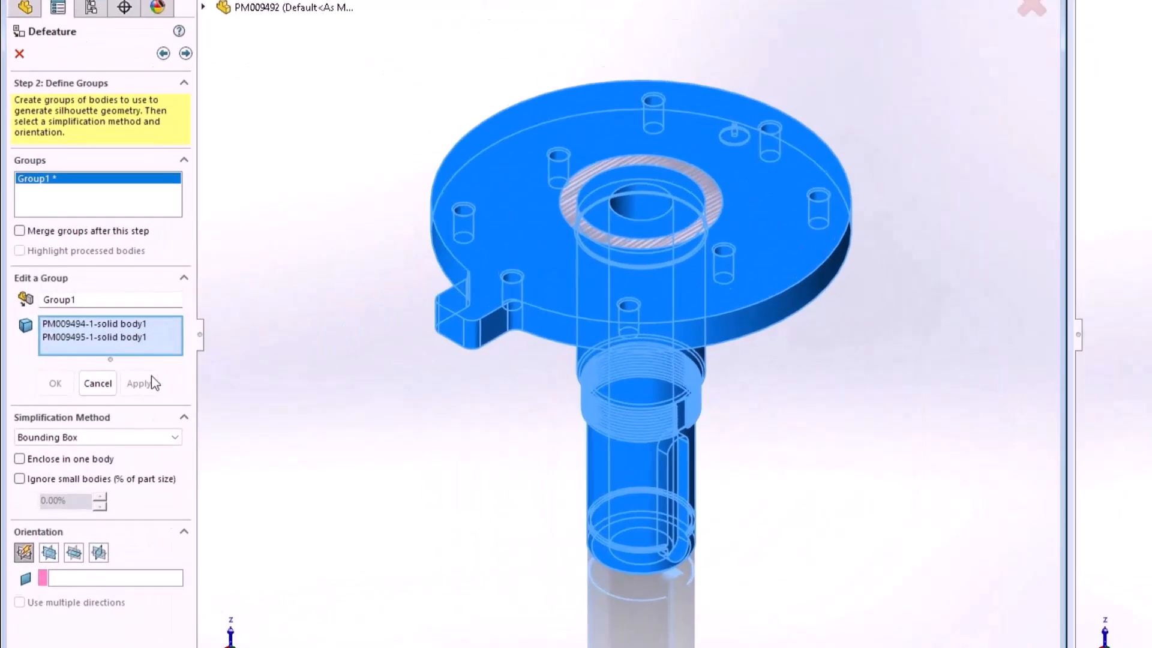
pyautogui.click(126, 436)
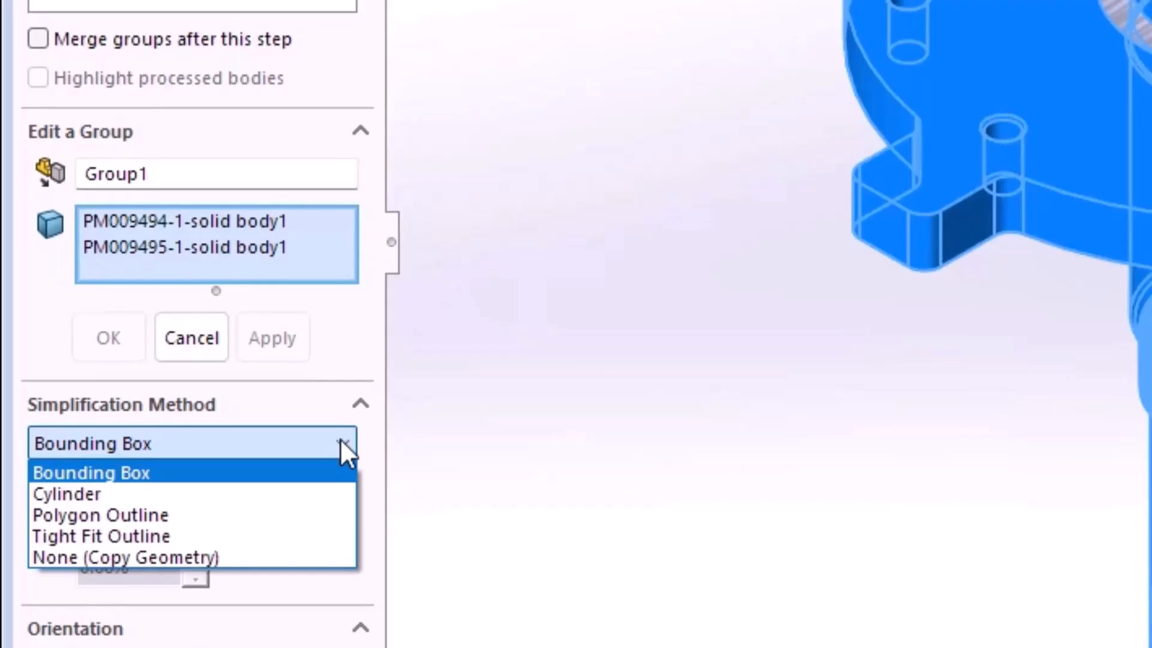
pyautogui.click(321, 475)
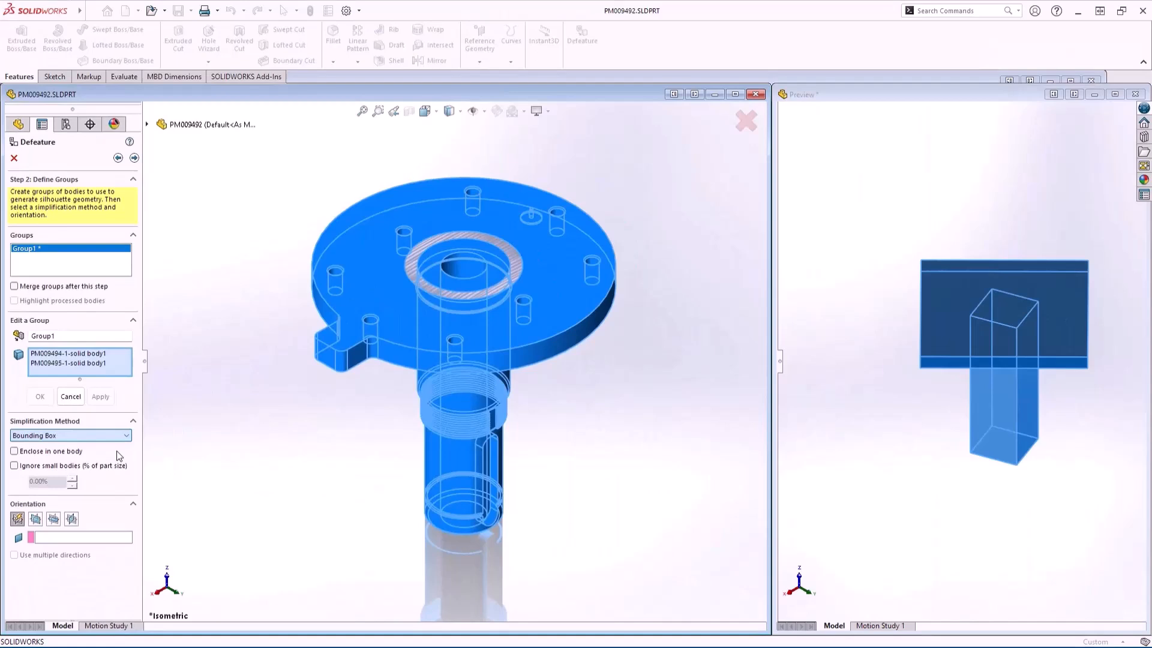
pyautogui.click(103, 402)
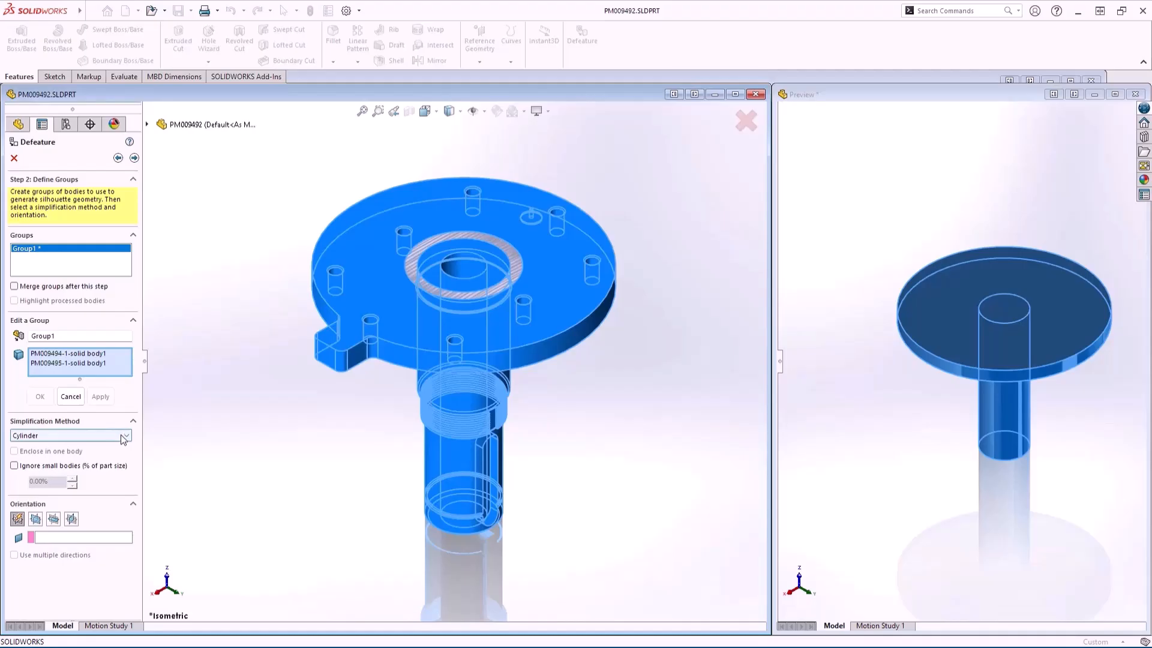
# Step: Apply the Polygon Outline simplification method to Group1
pyautogui.click(124, 436)
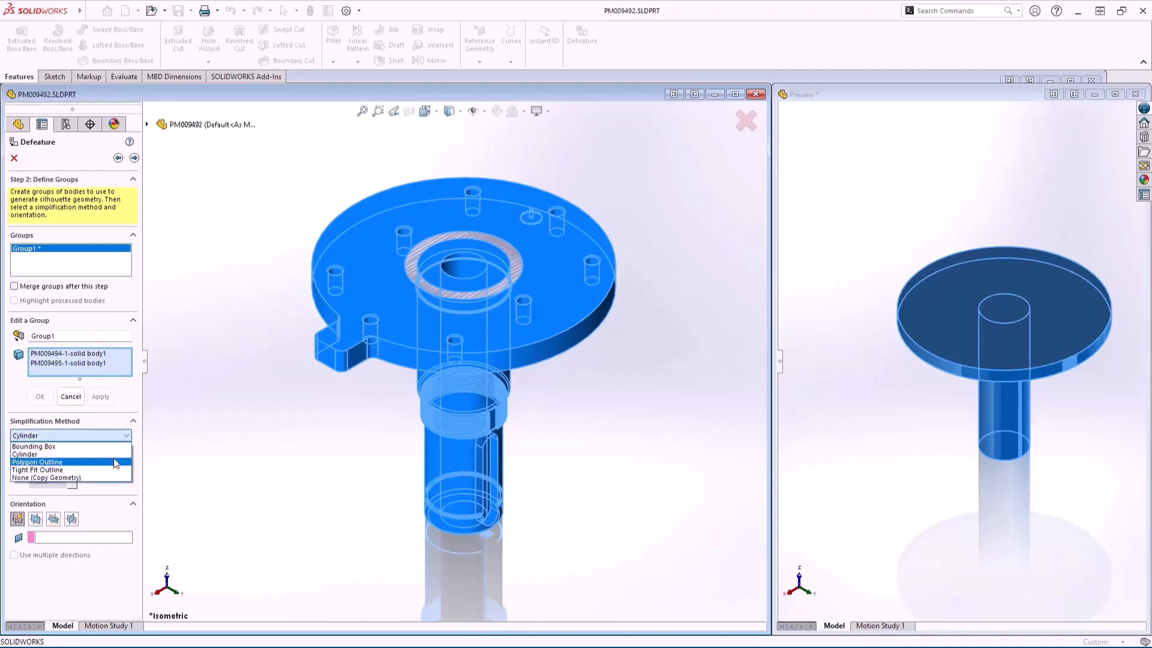
pyautogui.click(115, 462)
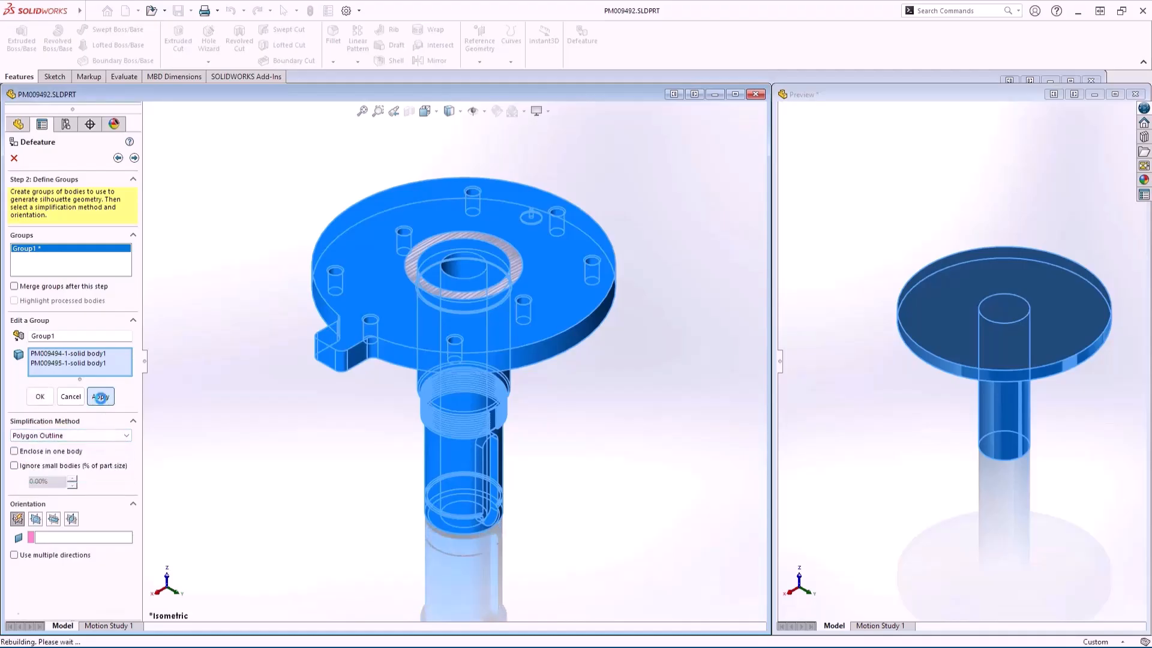
pyautogui.click(101, 397)
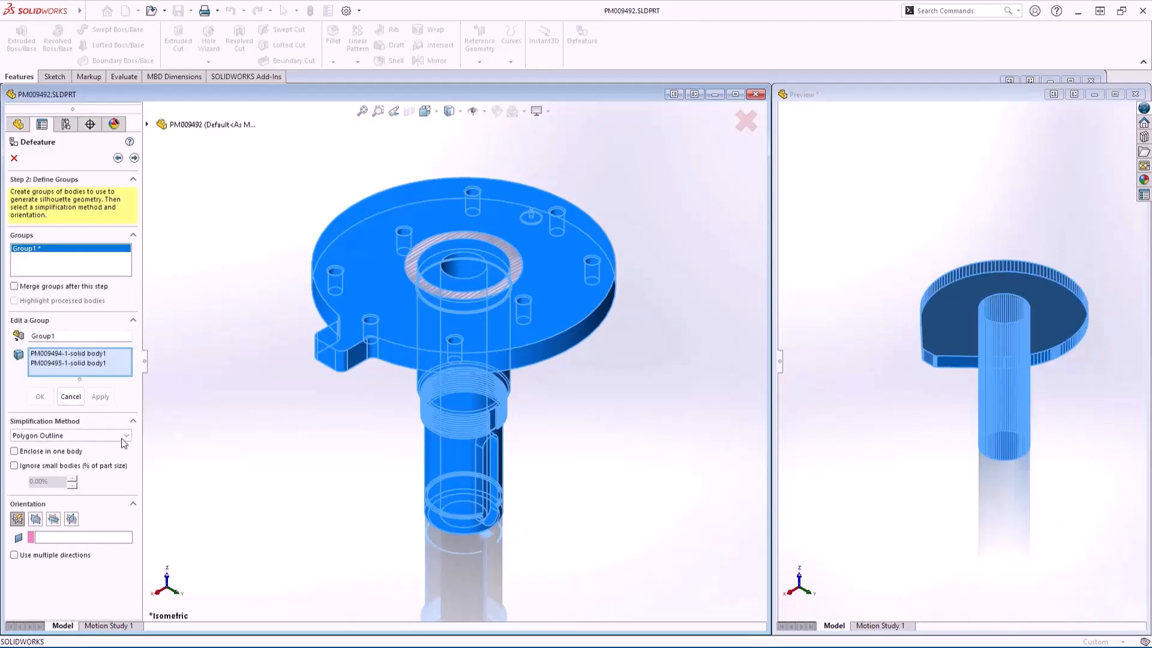
# Step: Apply the Tight Fit Outline simplification method to Group1 with internal loops kept
pyautogui.click(122, 438)
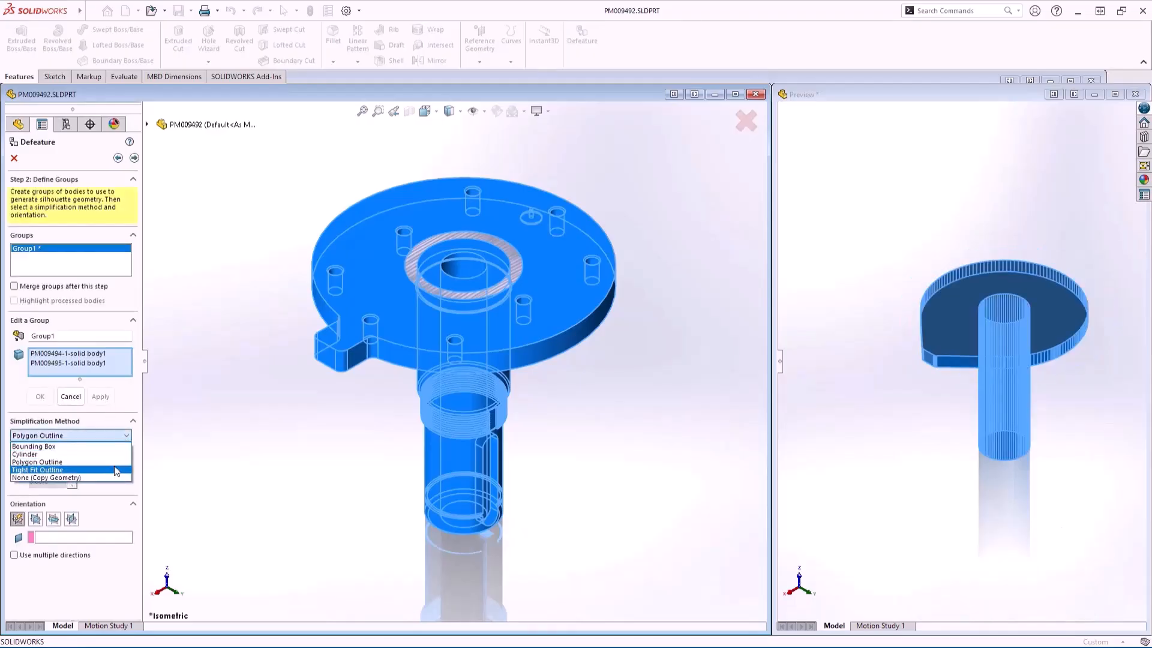
pyautogui.click(117, 470)
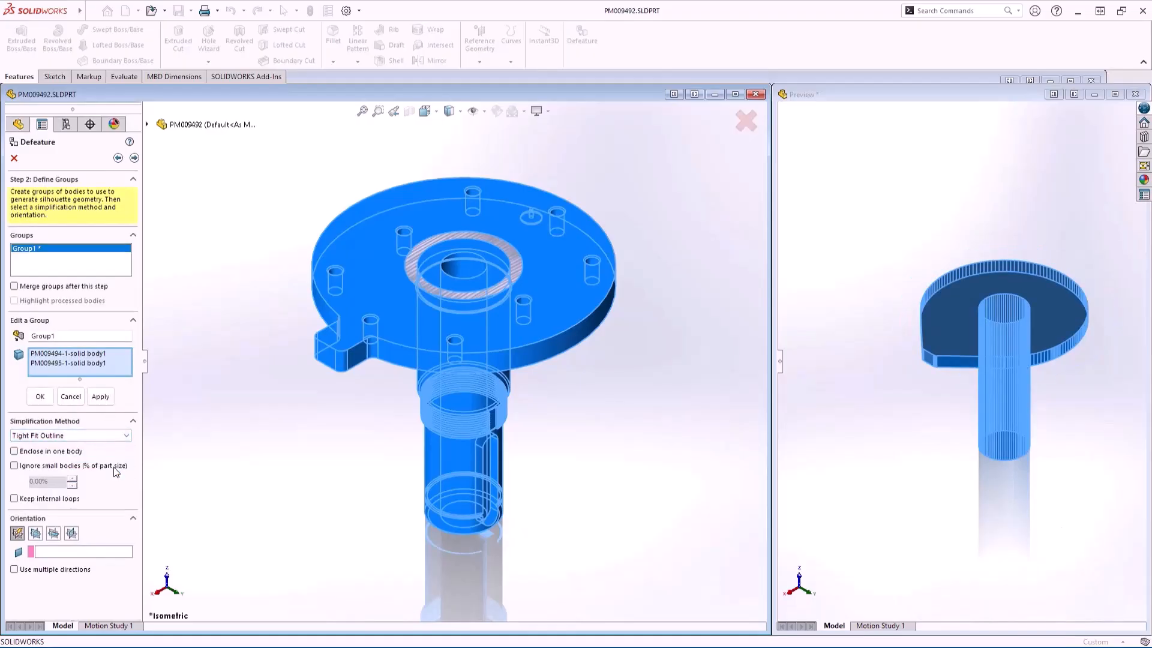
pyautogui.click(107, 397)
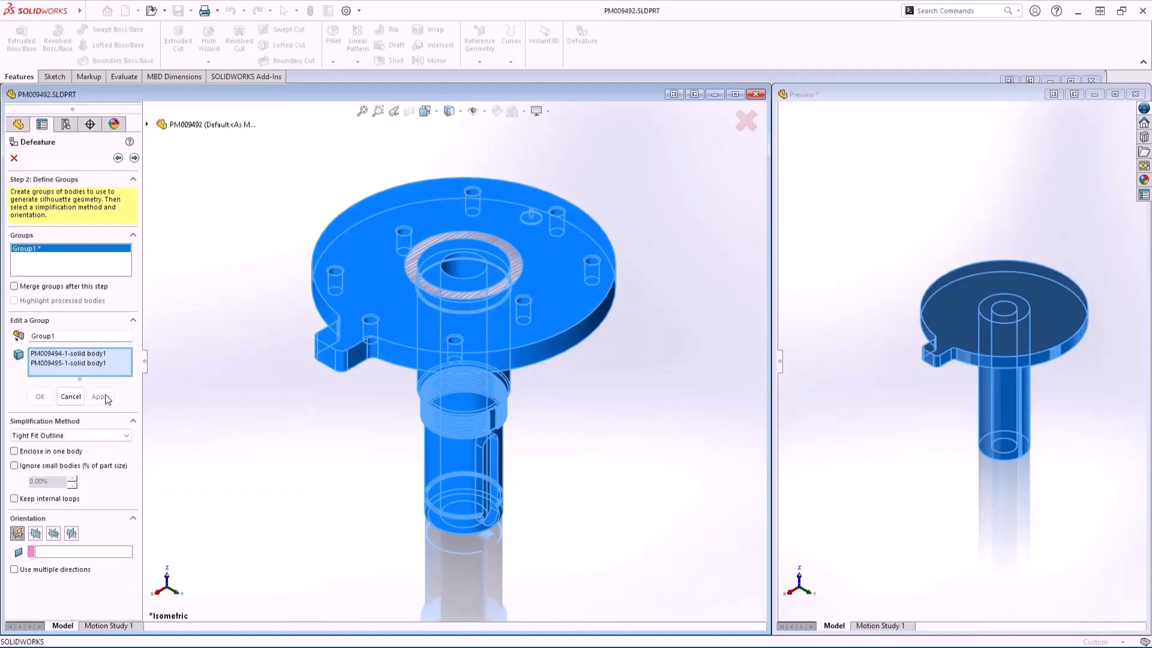
pyautogui.click(88, 498)
pyautogui.click(101, 397)
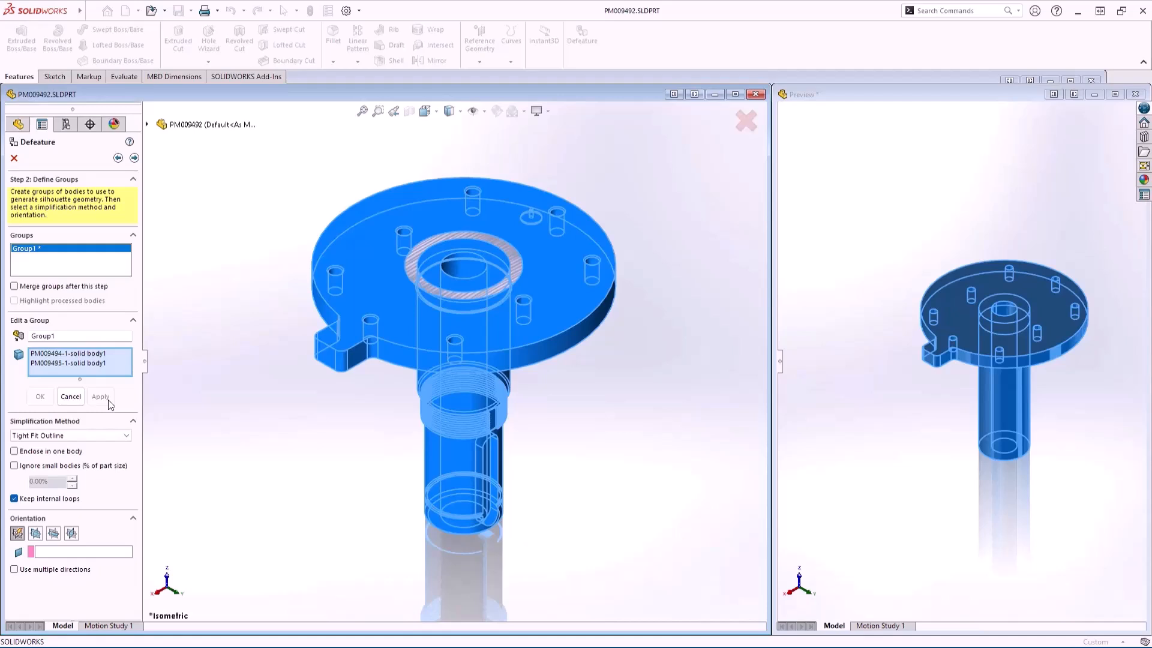
# Step: Complete the defeature operation, storing the simplified model as a new configuration
pyautogui.click(135, 158)
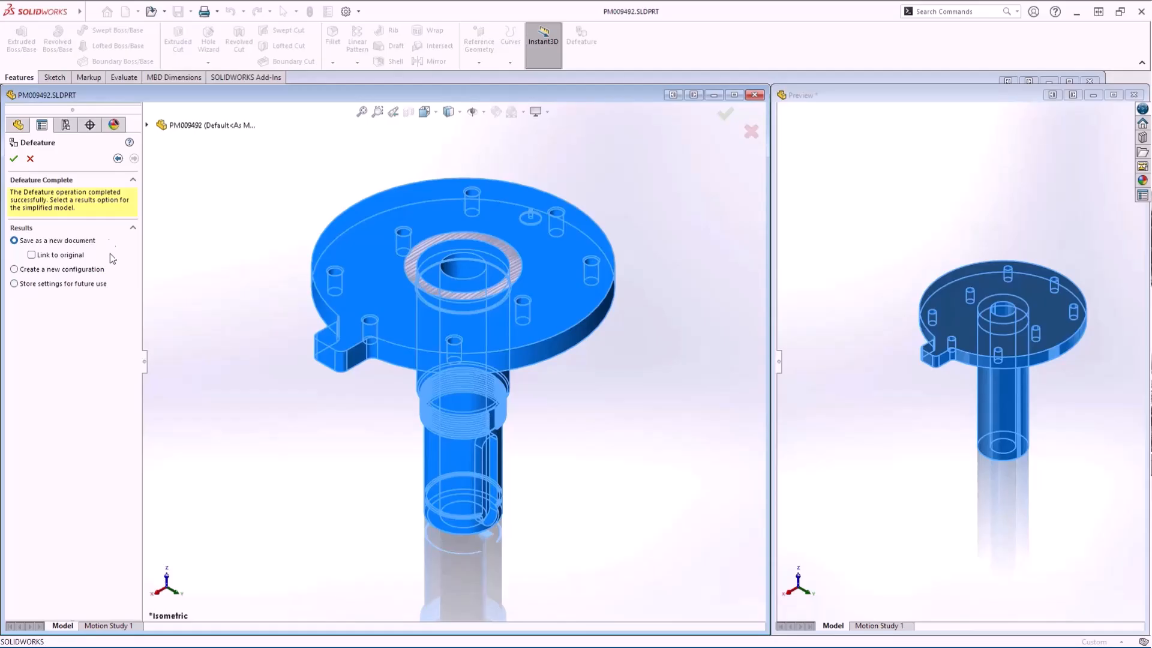
pyautogui.click(110, 270)
pyautogui.click(14, 159)
pyautogui.moveTo(353, 381)
pyautogui.mouseDown(button='middle')
pyautogui.moveTo(353, 288)
pyautogui.moveTo(349, 376)
pyautogui.mouseUp(button='middle')
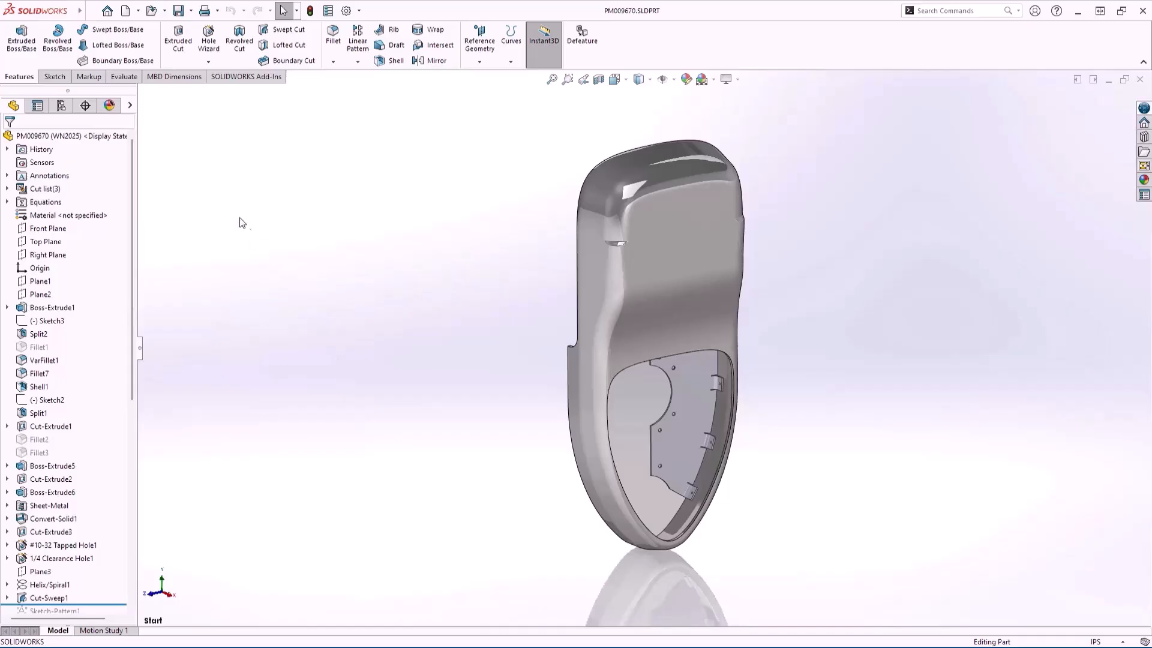
# Step: Run a Performance Evaluation on the PM009670 part to examine its feature rebuild times
pyautogui.click(125, 76)
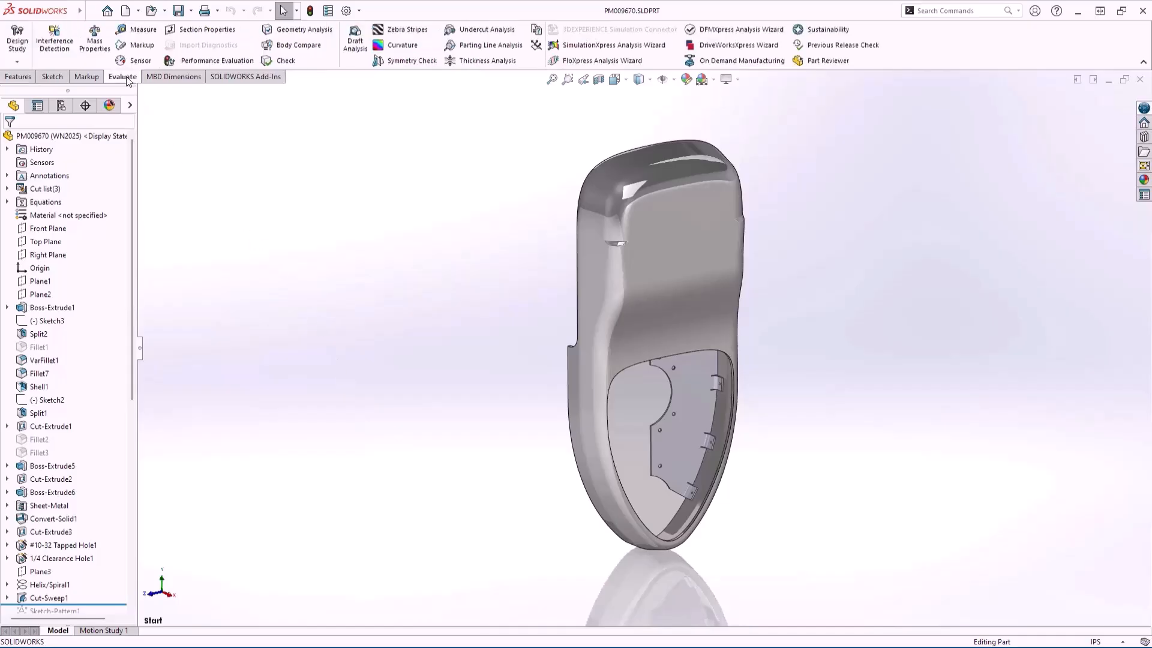
pyautogui.click(243, 63)
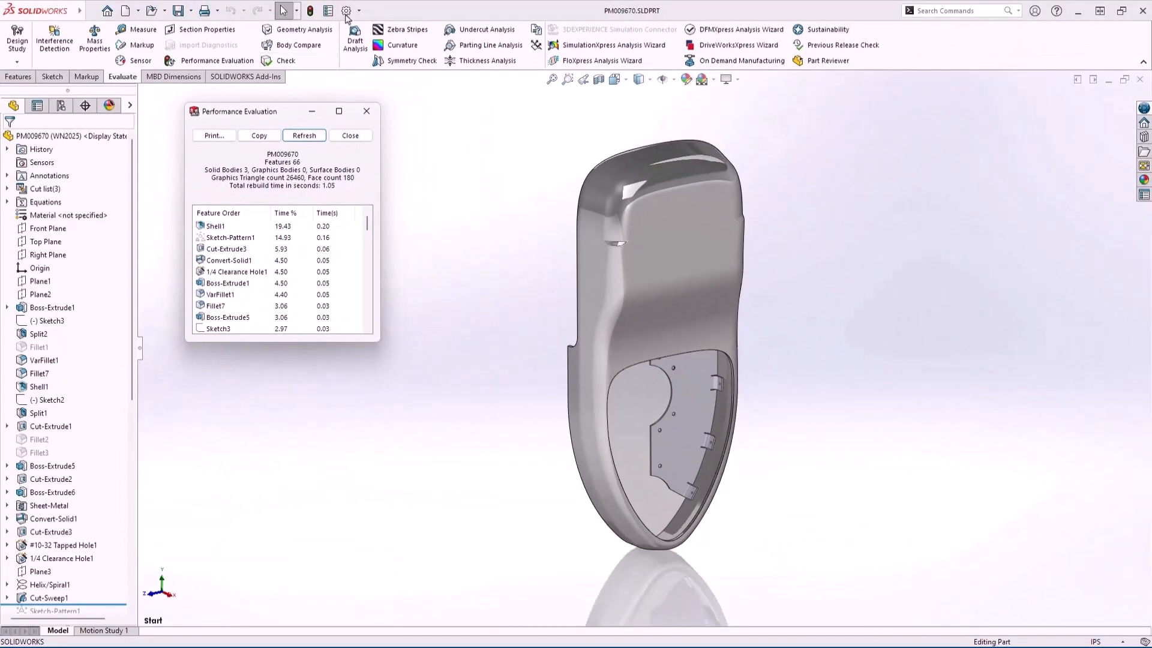
# Step: Lower the part's shaded image quality to a deviation of 0.0367088 in and refresh the performance evaluation
pyautogui.click(346, 13)
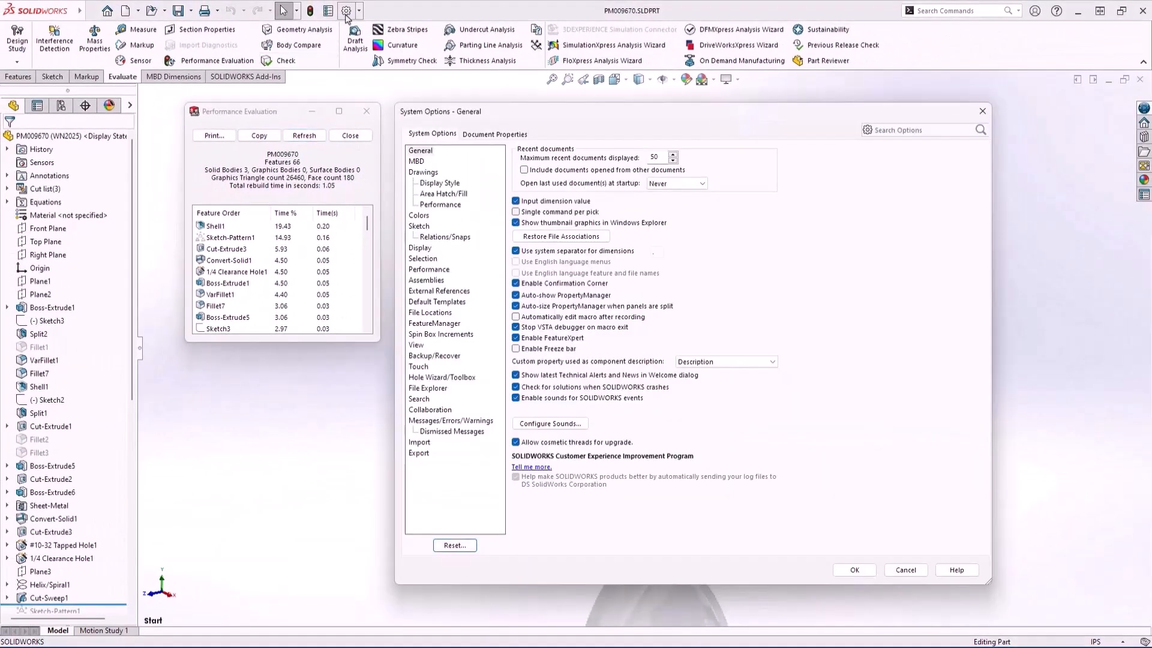
pyautogui.click(522, 136)
pyautogui.click(449, 271)
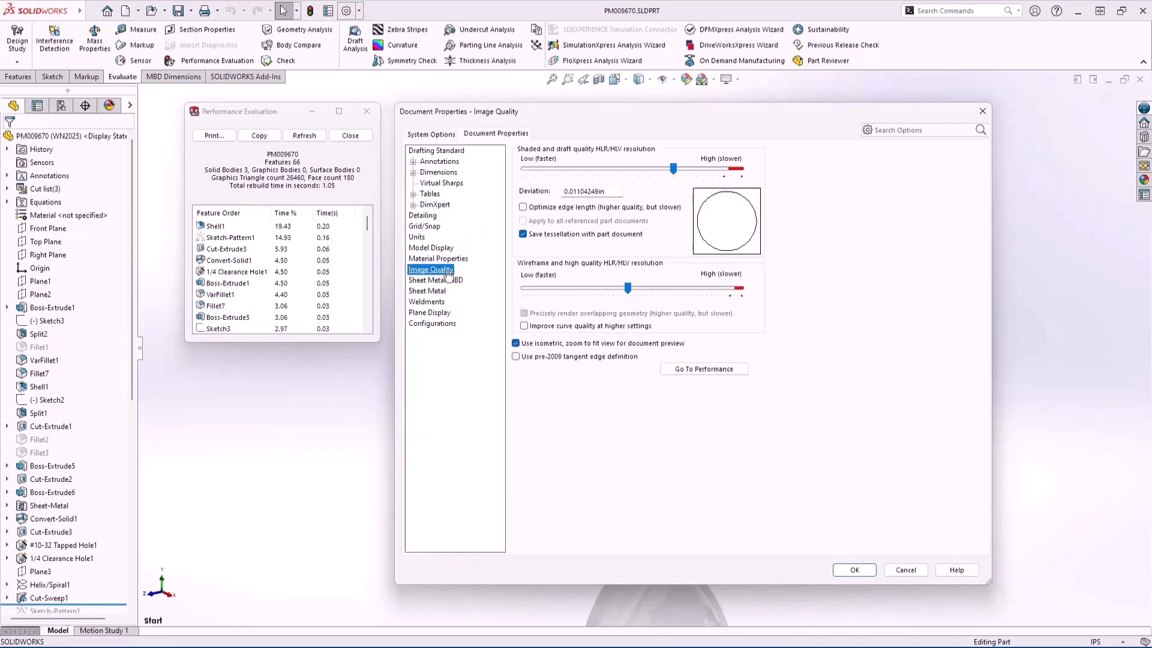
pyautogui.moveTo(673, 170)
pyautogui.mouseDown()
pyautogui.moveTo(522, 174)
pyautogui.moveTo(564, 176)
pyautogui.mouseUp()
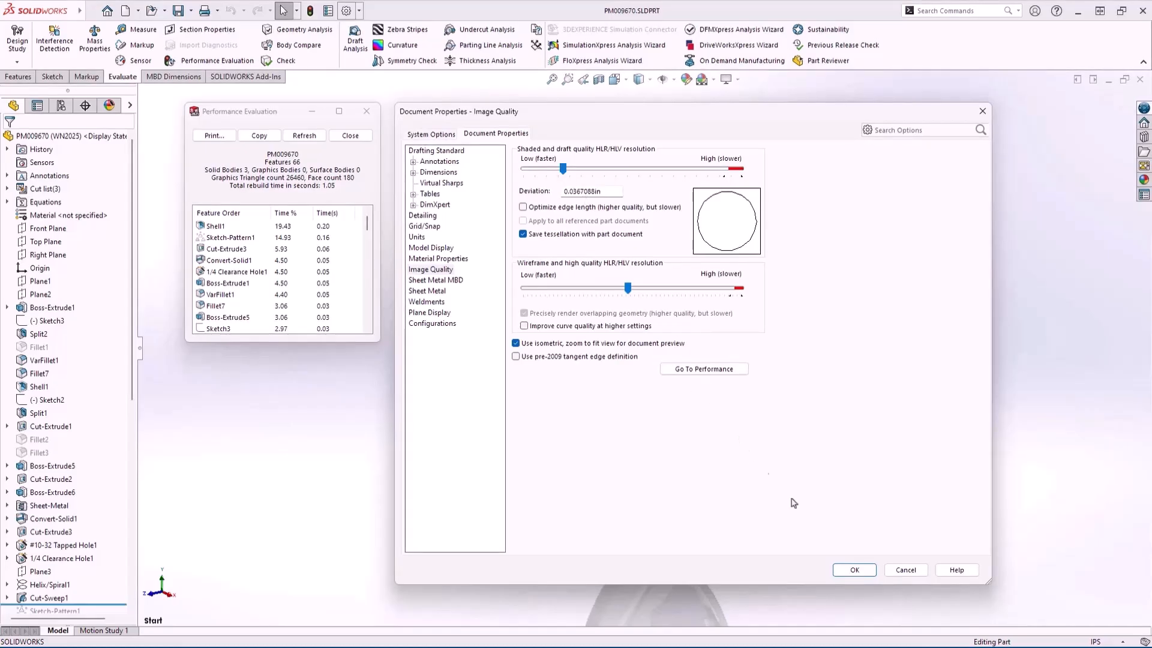
pyautogui.click(848, 571)
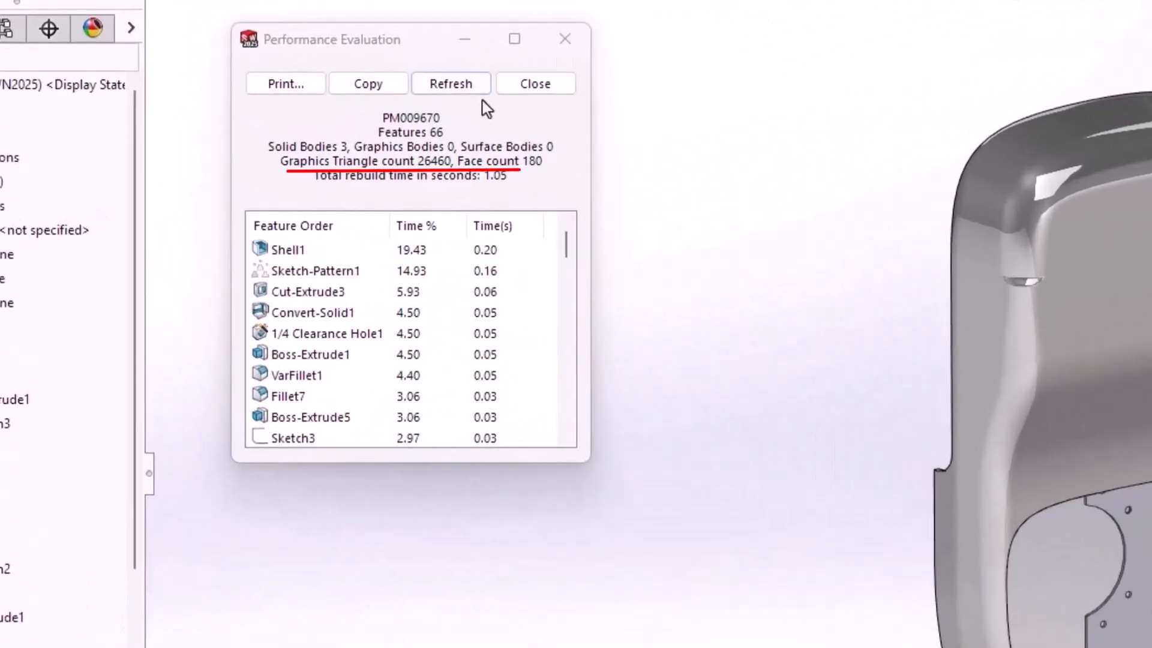
pyautogui.click(478, 93)
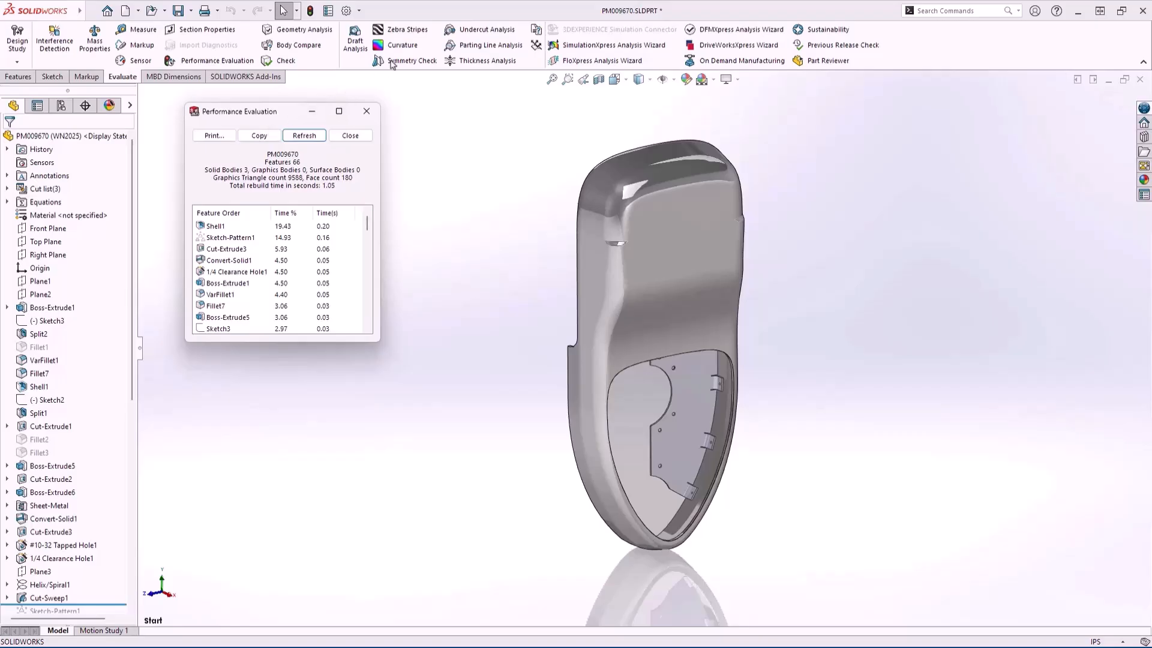
# Step: Enable Continuous edge blend on VarFillet1, checking it with the curvature display, and refresh the performance evaluation
pyautogui.click(400, 48)
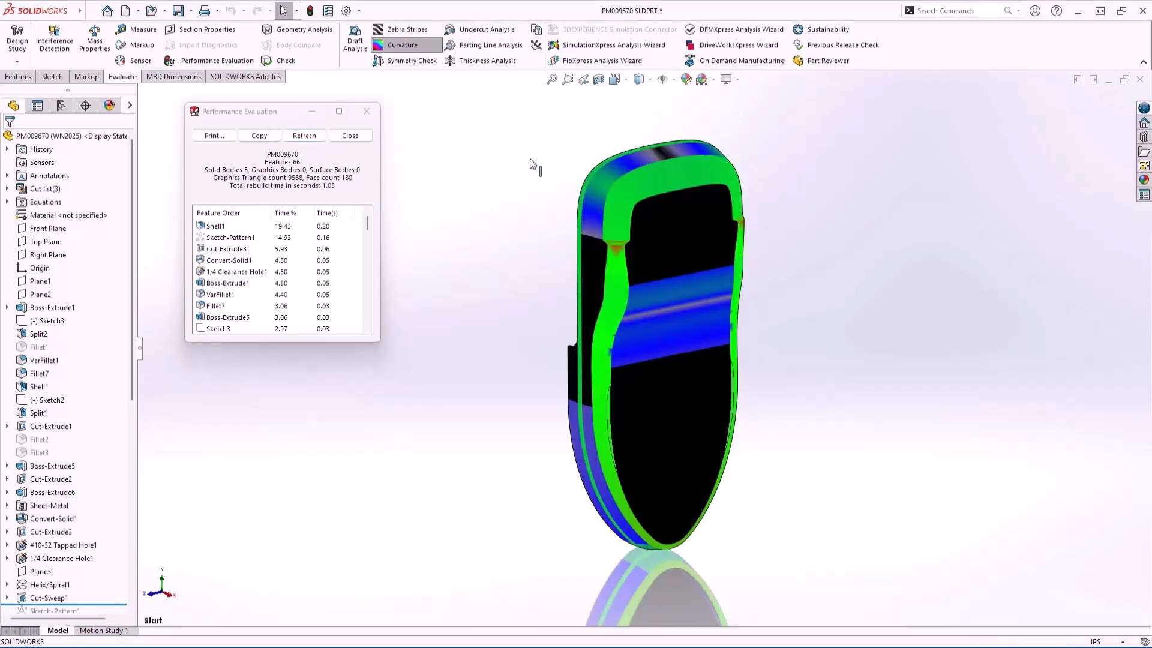
pyautogui.click(617, 263)
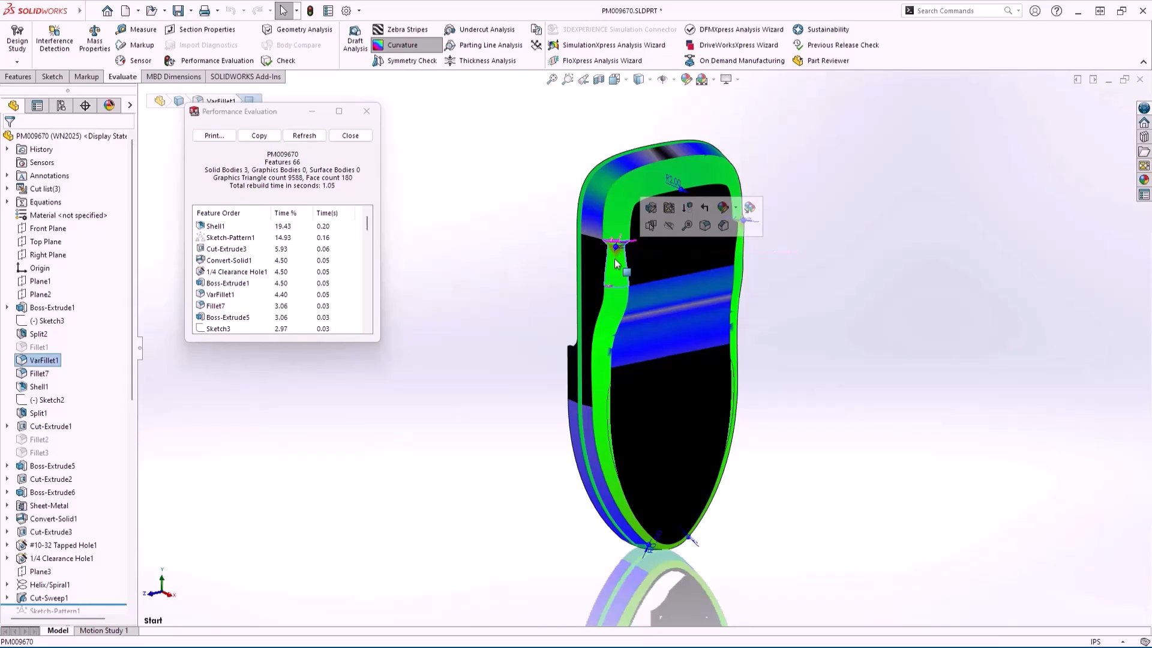
pyautogui.click(649, 209)
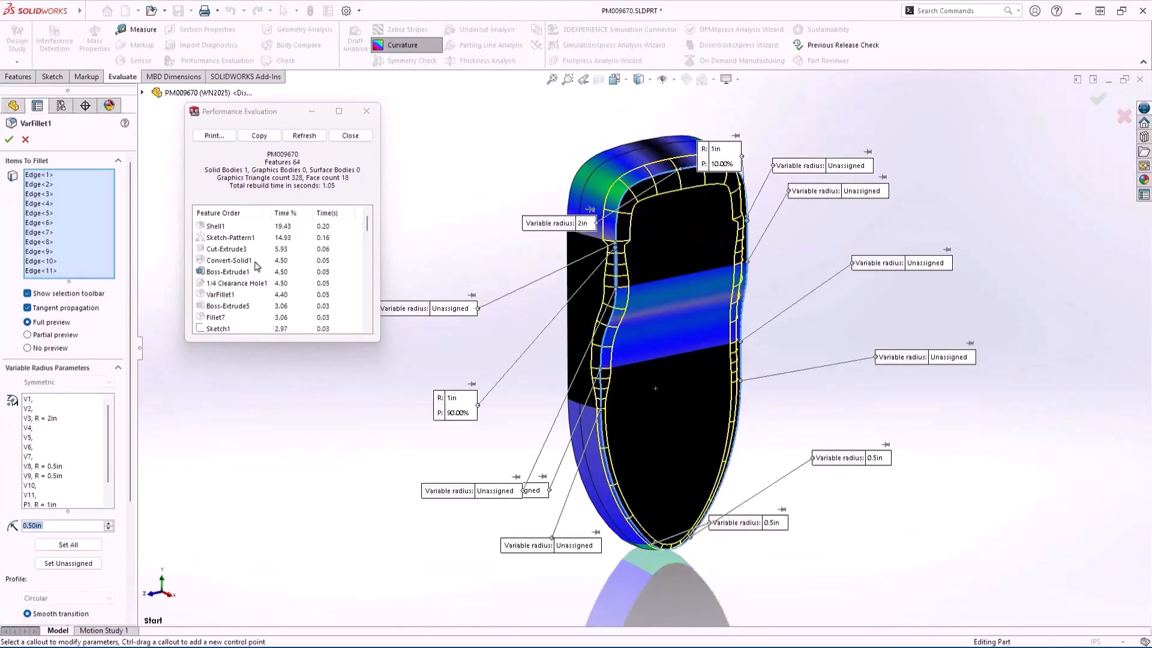
pyautogui.scroll(-5, 90, 390)
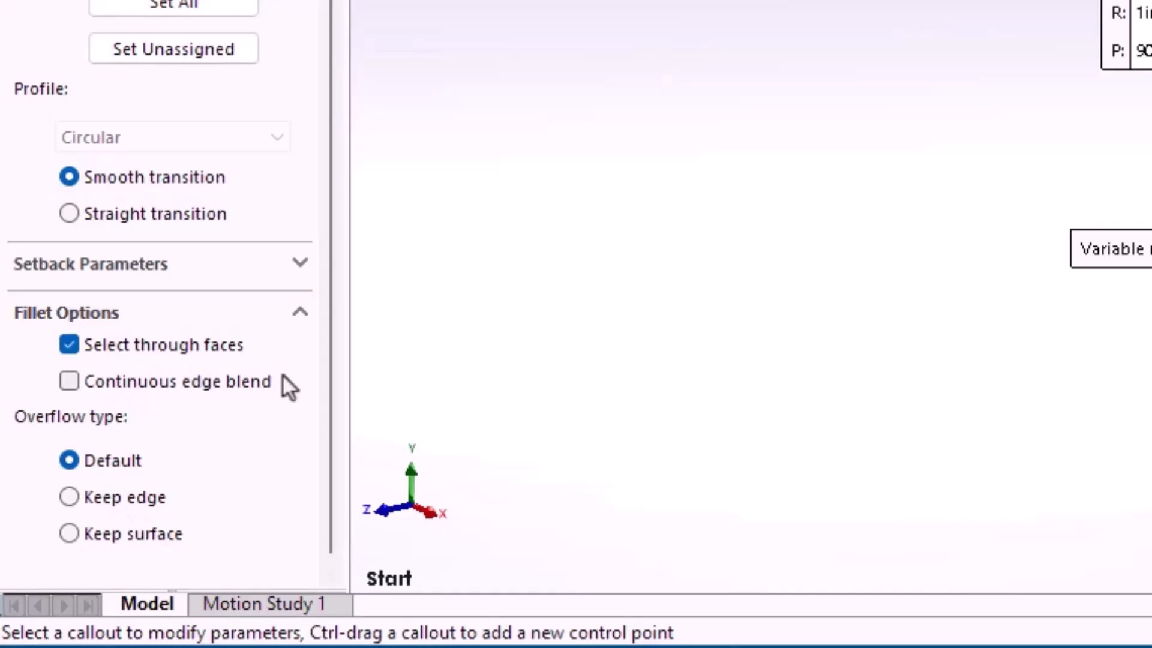
pyautogui.click(282, 377)
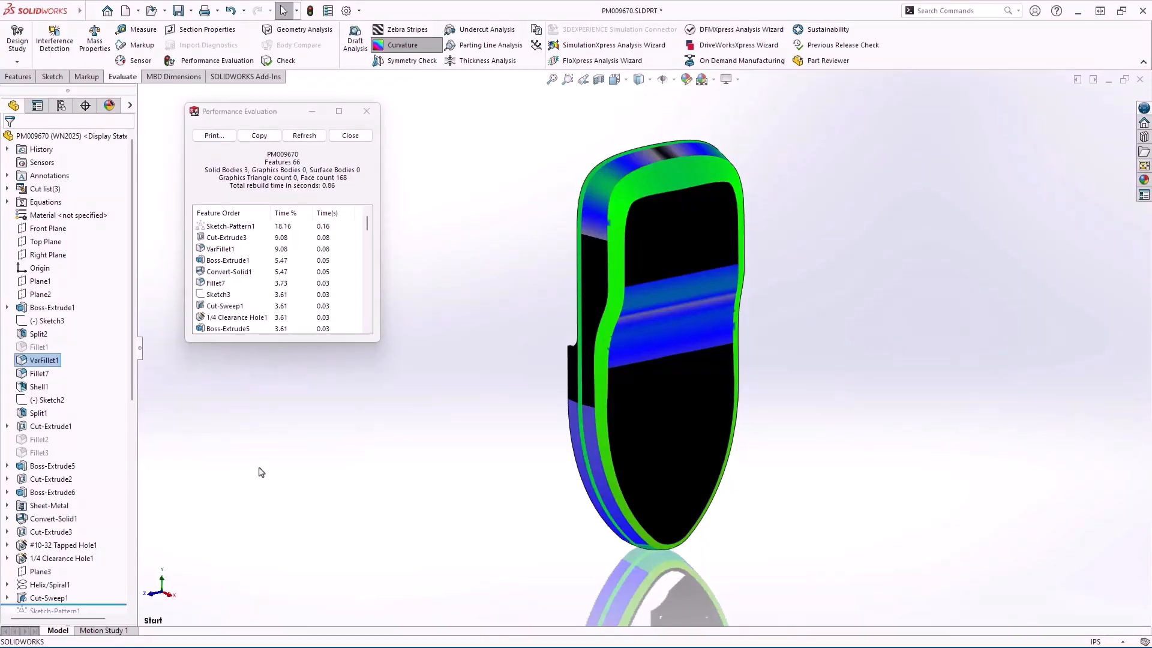
pyautogui.click(402, 49)
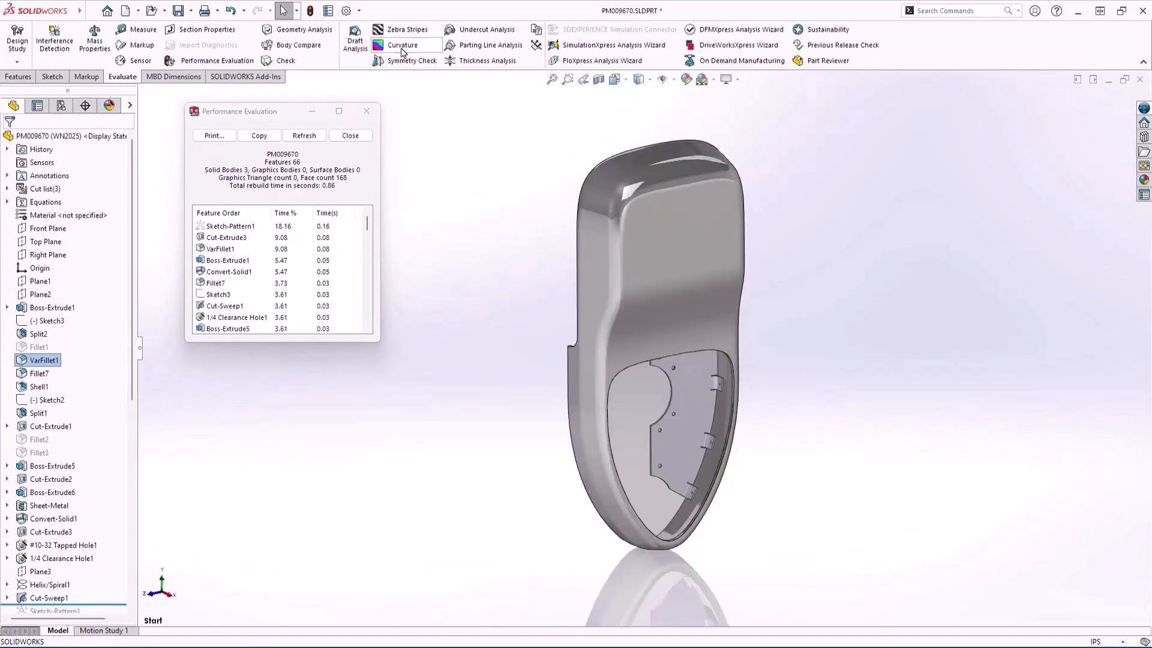
pyautogui.click(322, 138)
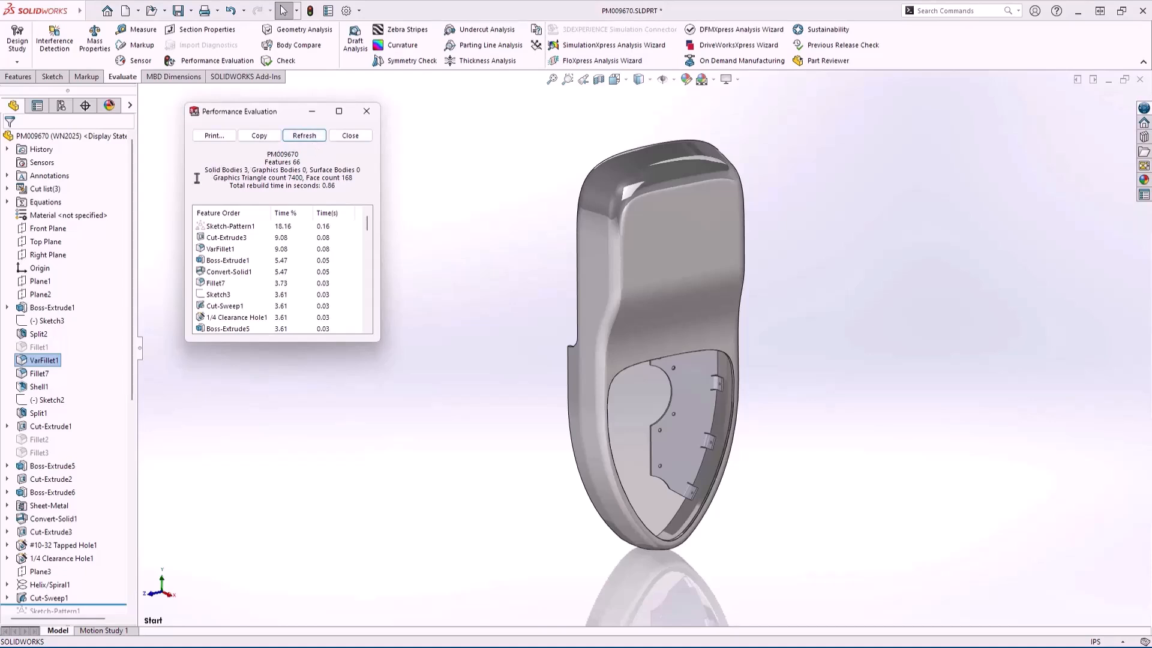
# Step: Check the seed feature Cut-Sweep1, delete the rolled-back Sketch-Pattern1 feature, and close the performance evaluation
pyautogui.click(247, 231)
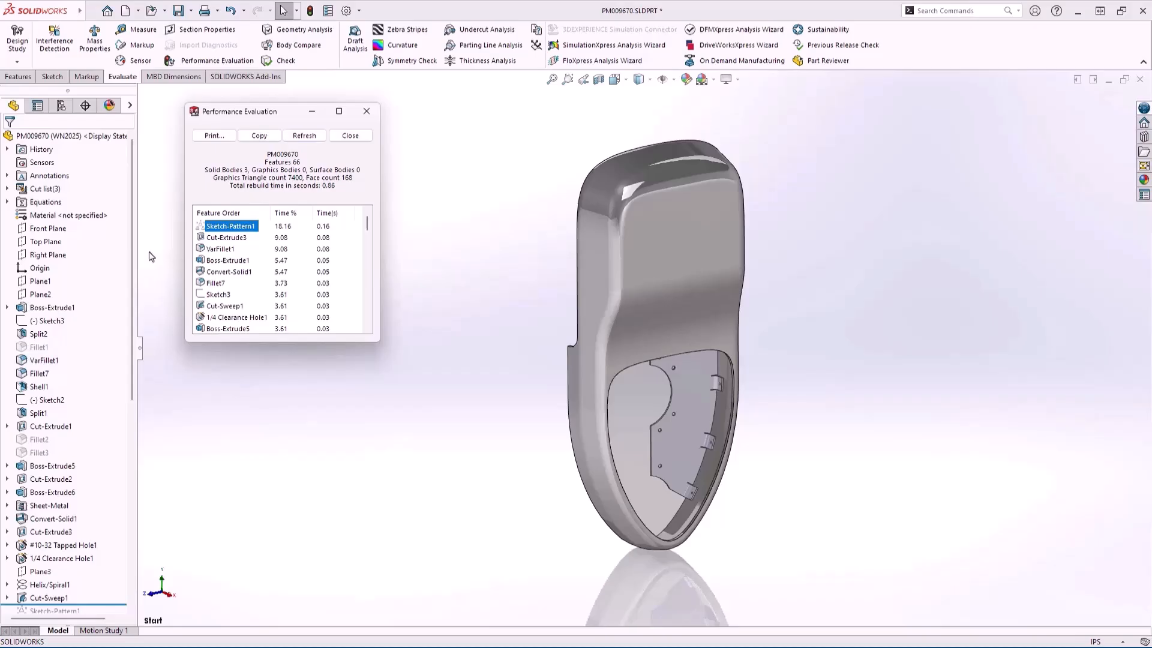
pyautogui.moveTo(134, 258); pyautogui.dragTo(136, 378)
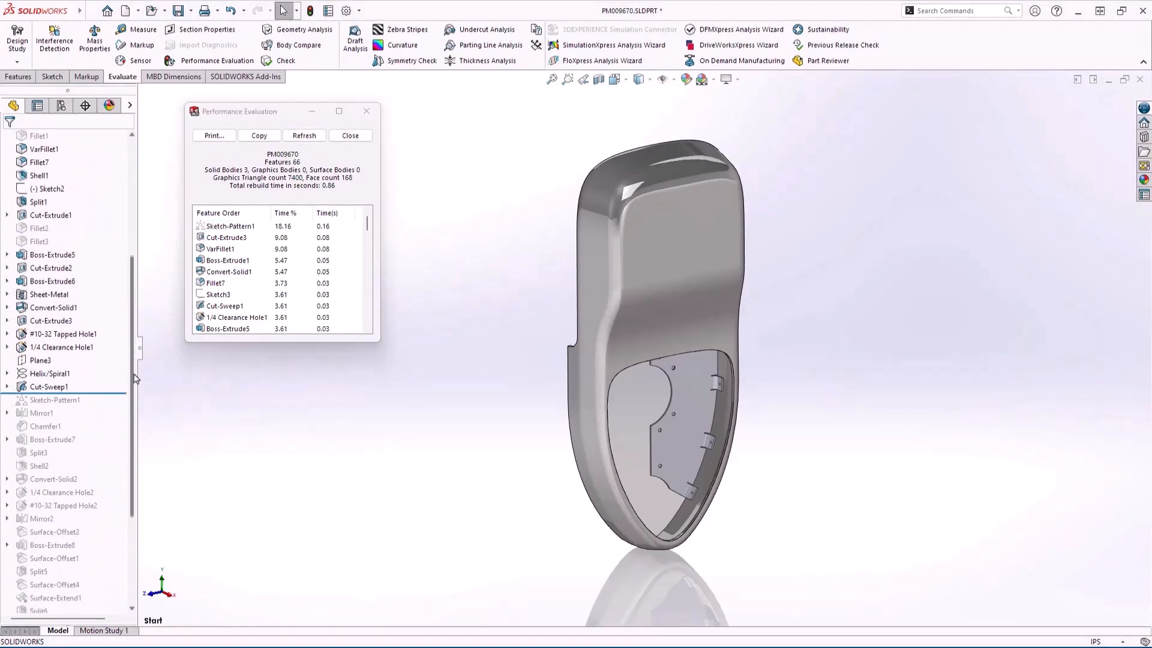
pyautogui.click(54, 387)
pyautogui.click(96, 365)
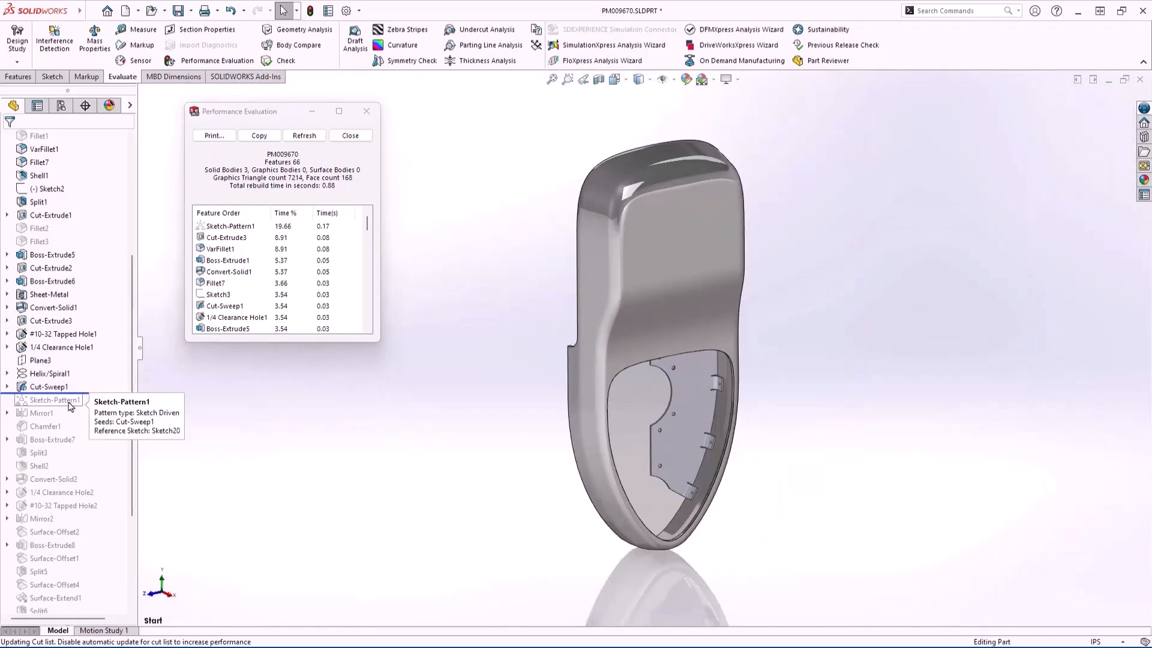
pyautogui.rightClick(70, 406)
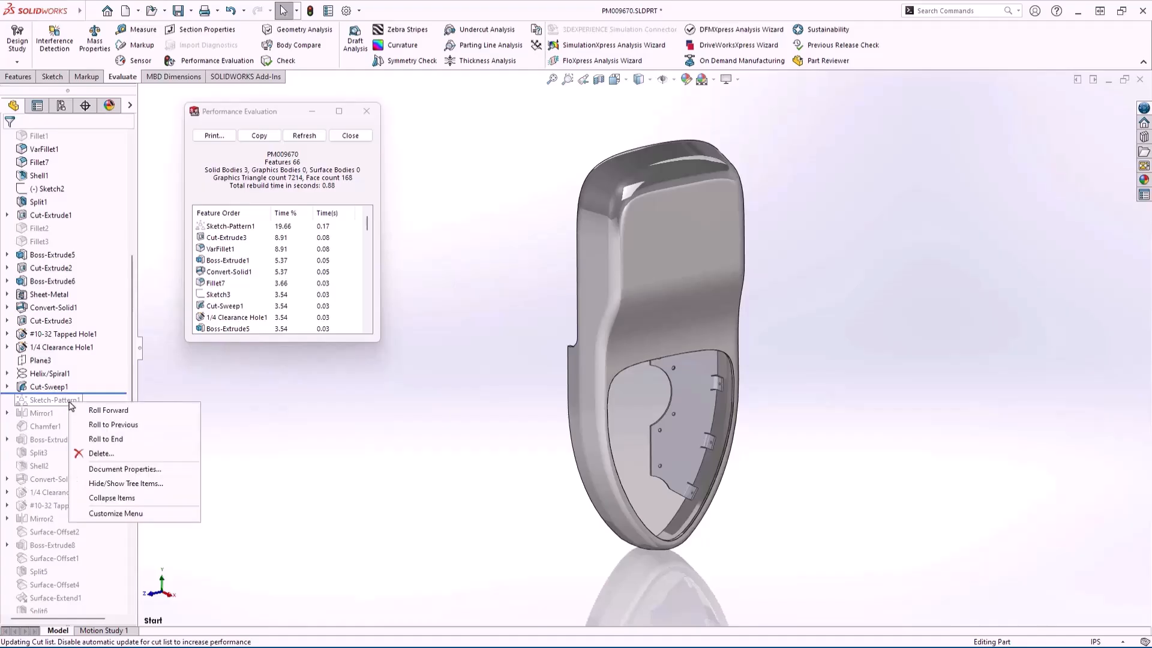
pyautogui.click(165, 451)
pyautogui.click(358, 388)
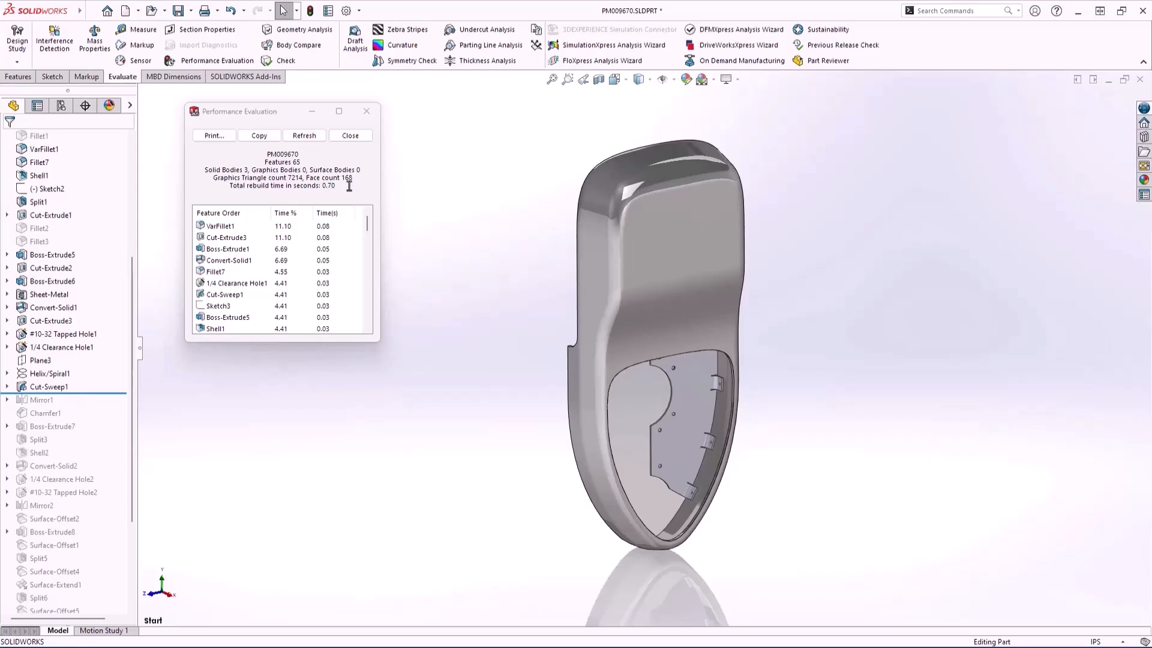
pyautogui.click(363, 139)
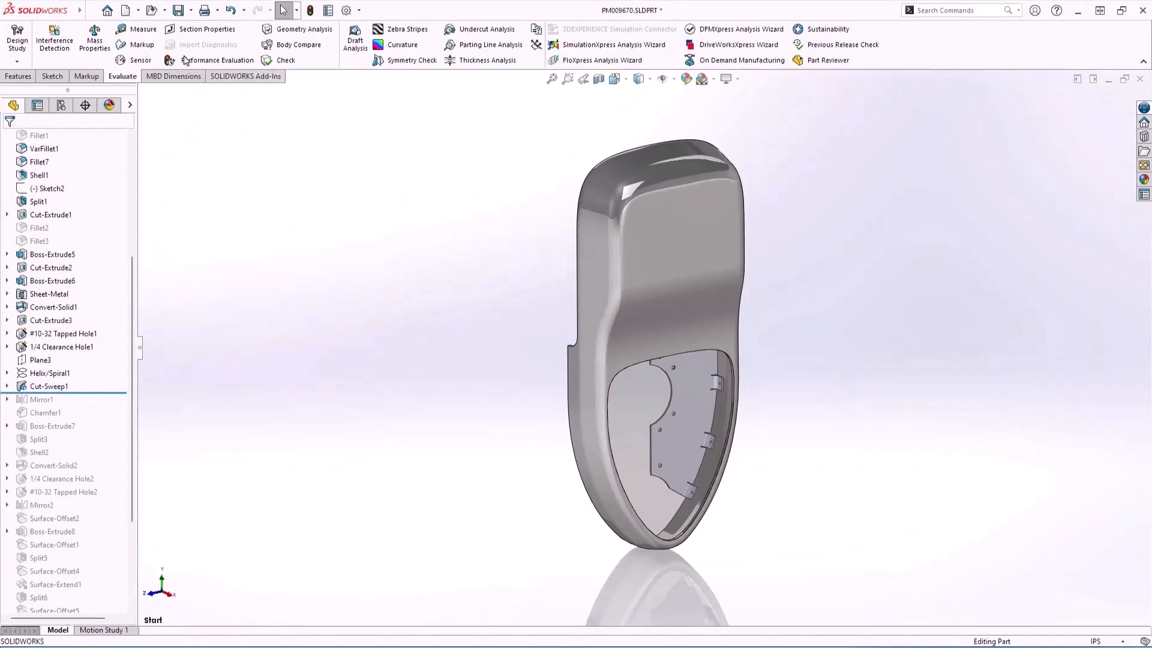
# Step: Measure the total surface area of the whole housing body
pyautogui.click(143, 30)
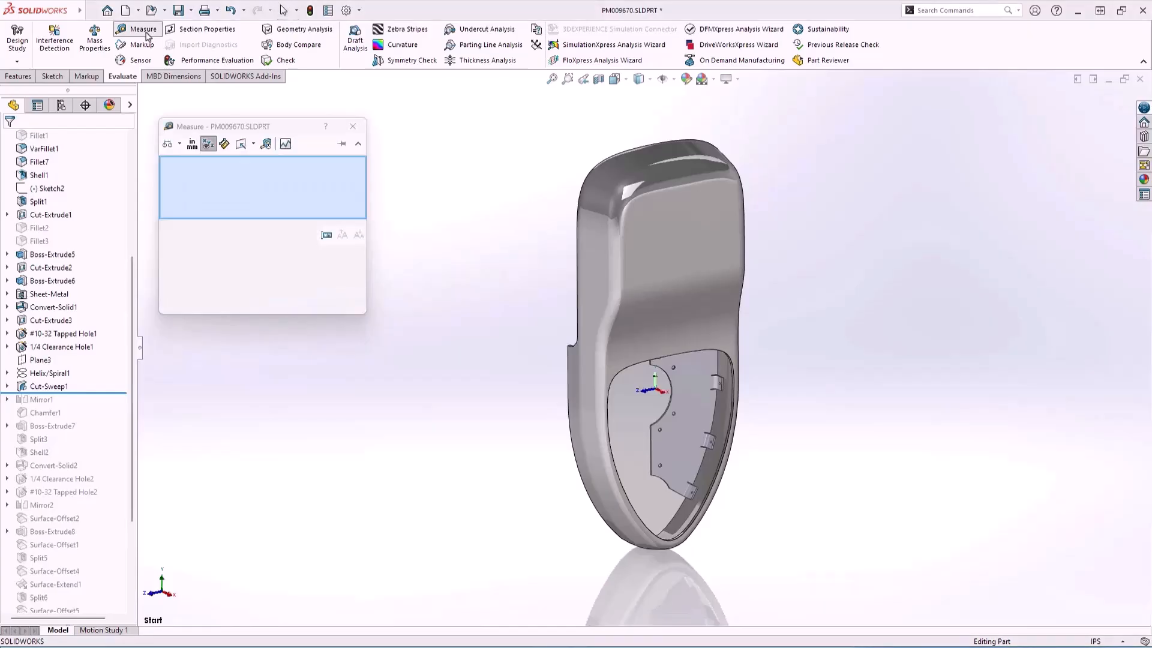
pyautogui.rightClick(618, 259)
pyautogui.click(703, 368)
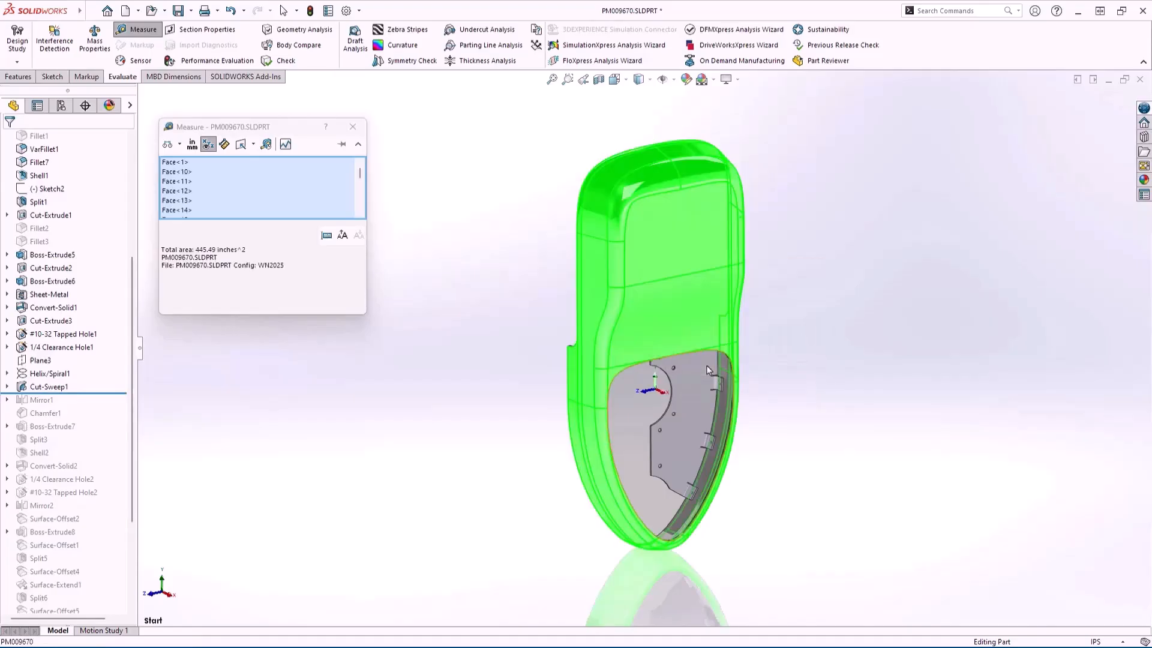
# Step: Measure the housing body's projected area on Plane2, with the results text enlarged, and end the measurement
pyautogui.click(253, 144)
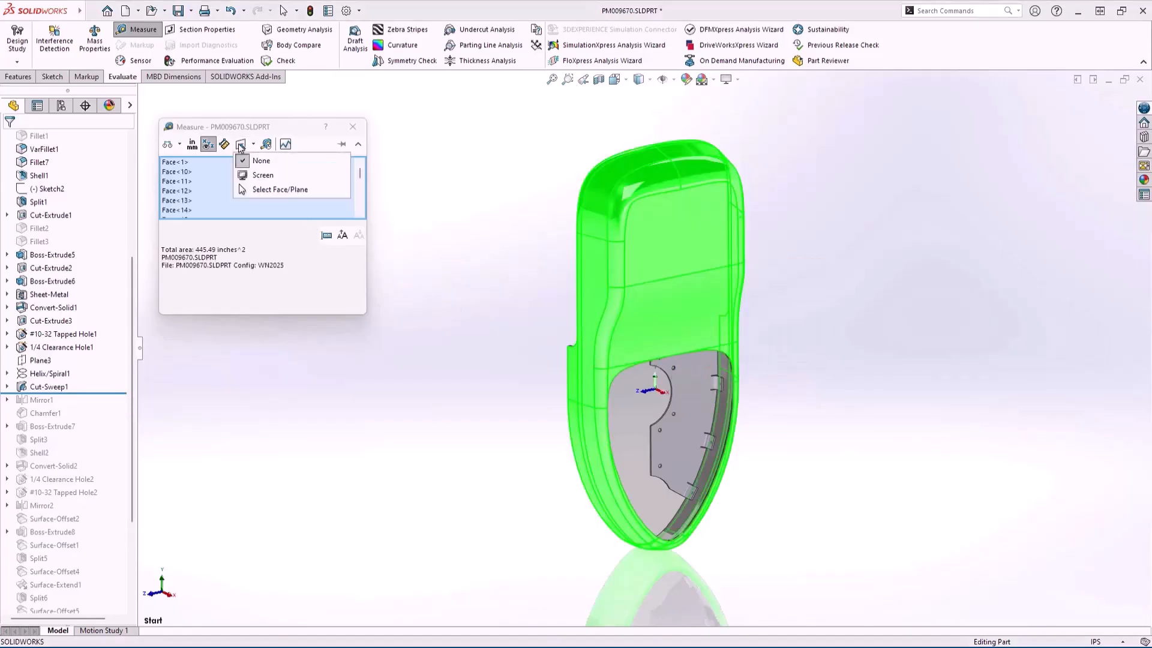
pyautogui.click(331, 190)
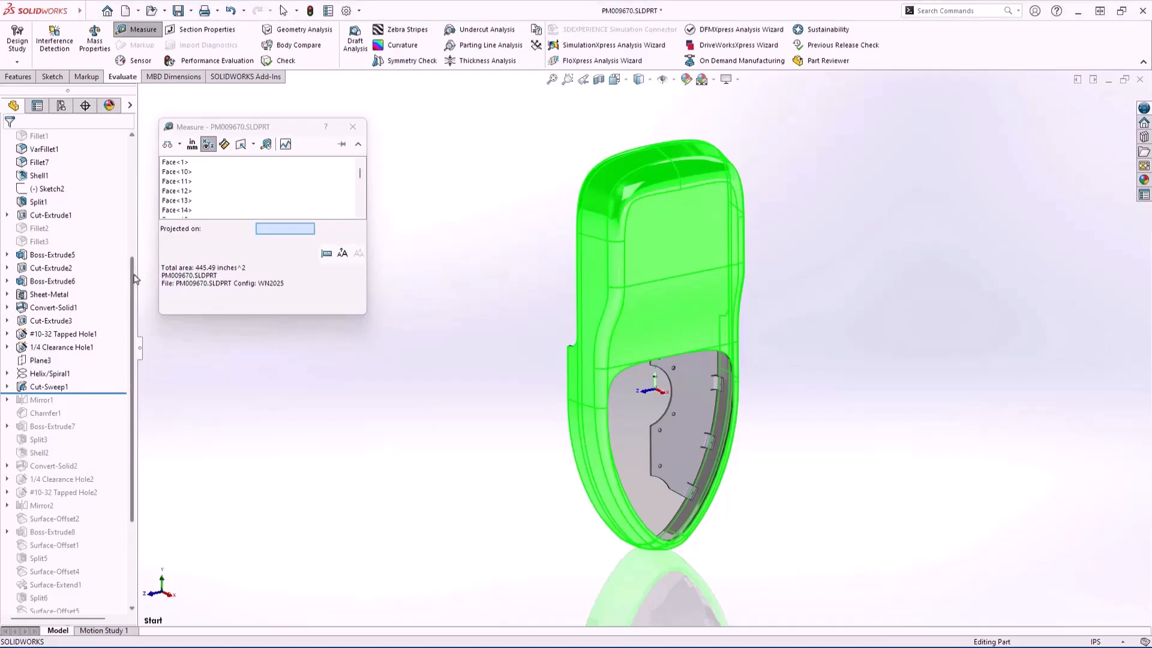
pyautogui.scroll(2, 133, 246)
pyautogui.moveTo(132, 242); pyautogui.dragTo(131, 229)
pyautogui.click(55, 159)
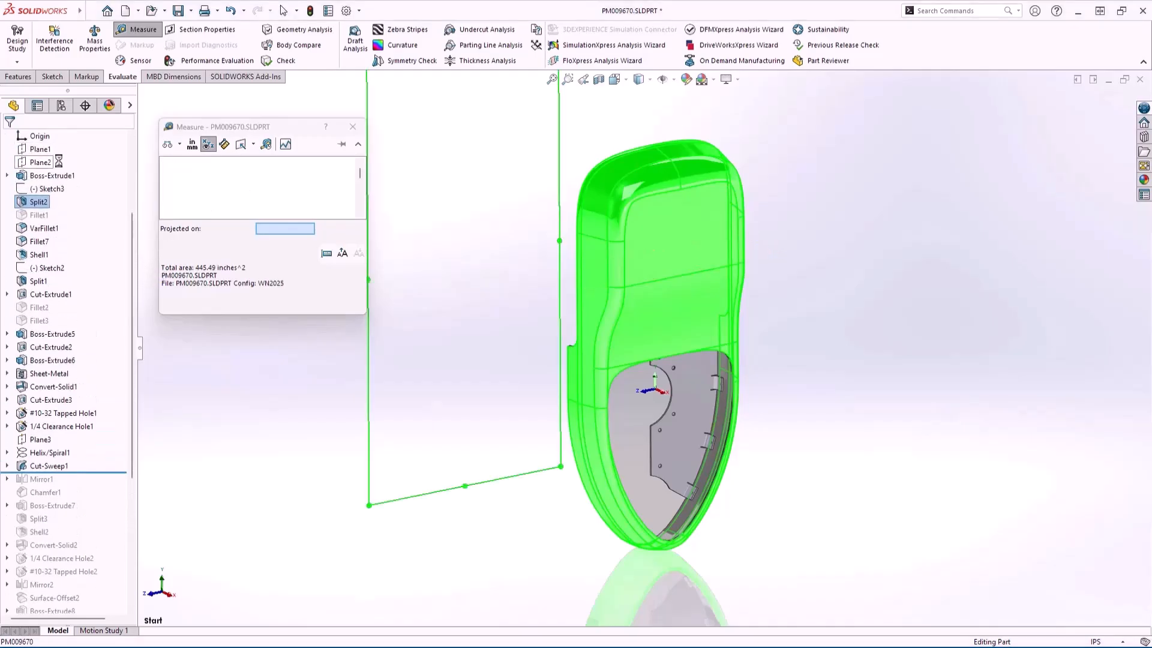
pyautogui.click(344, 254)
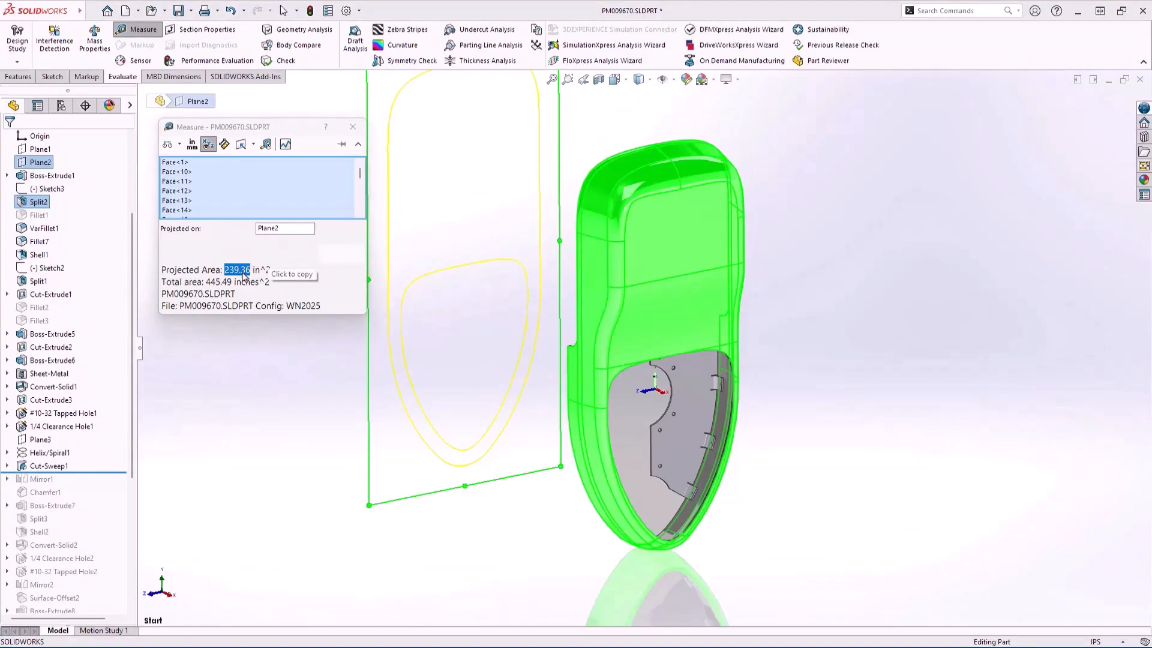
pyautogui.click(352, 126)
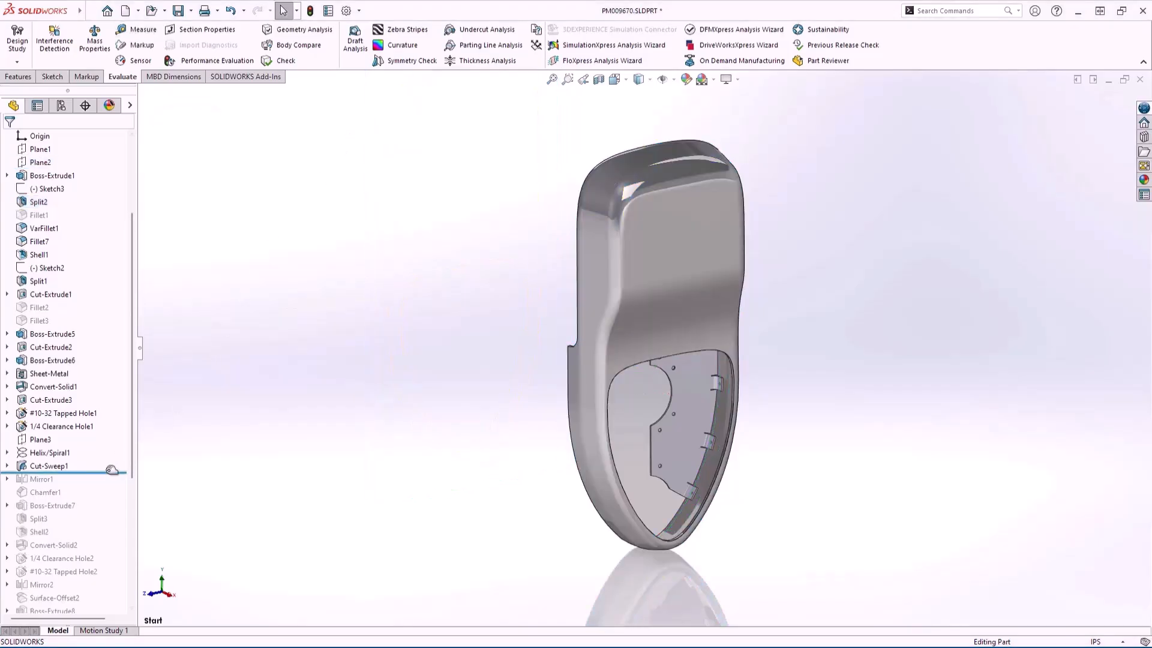
# Step: Roll the feature history forward past Mirror2, dismiss the rebuild warning, and open Sketch24 of Boss-Extrude7 for editing
pyautogui.moveTo(113, 470); pyautogui.dragTo(96, 591)
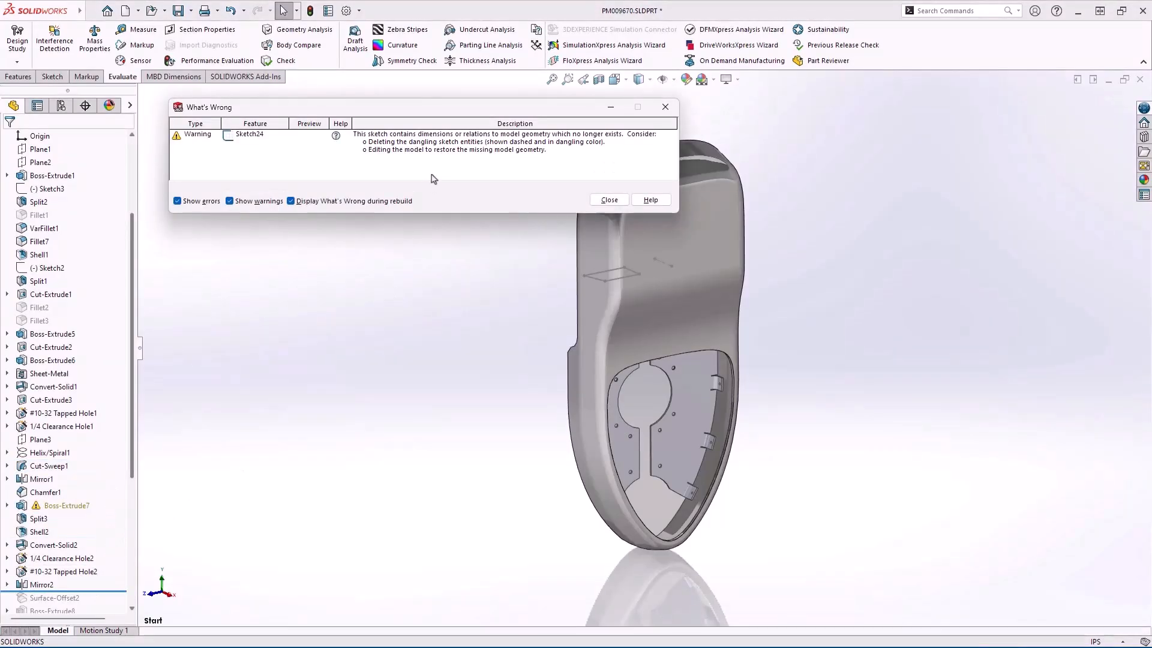
pyautogui.click(609, 200)
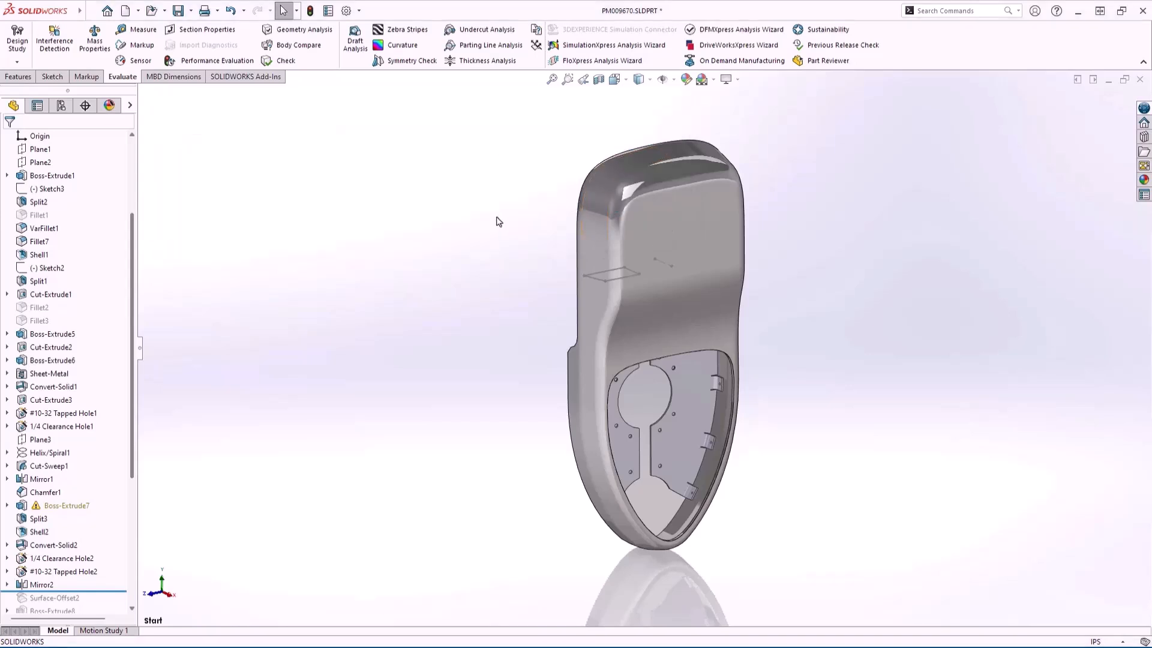
pyautogui.click(7, 506)
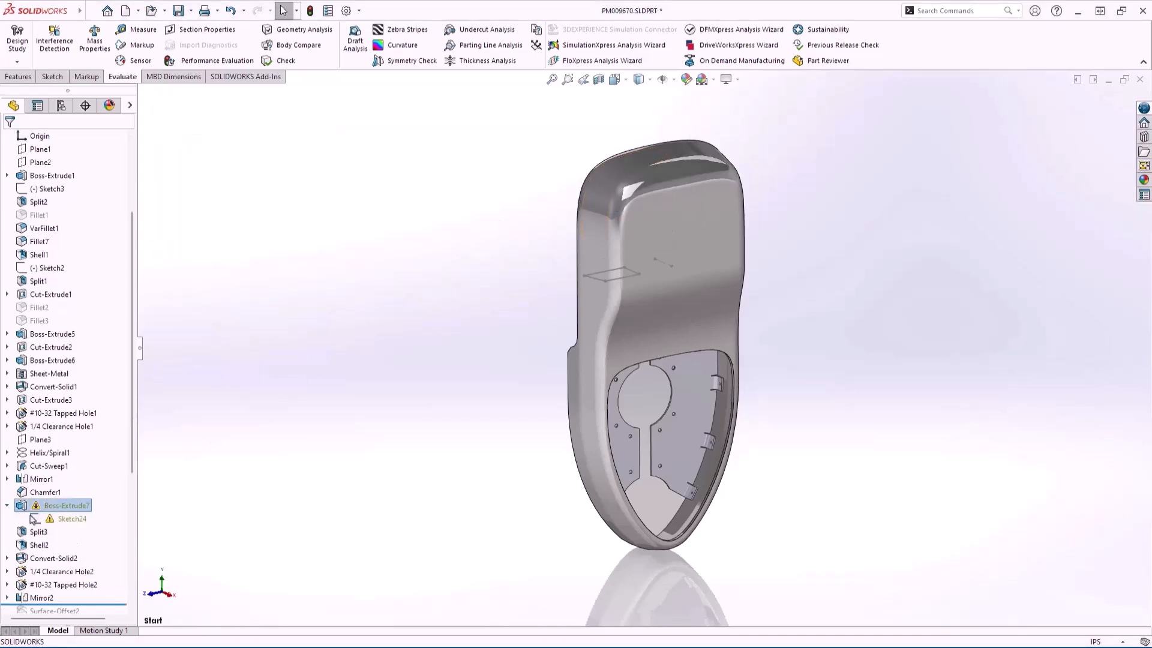
pyautogui.click(67, 519)
pyautogui.click(80, 524)
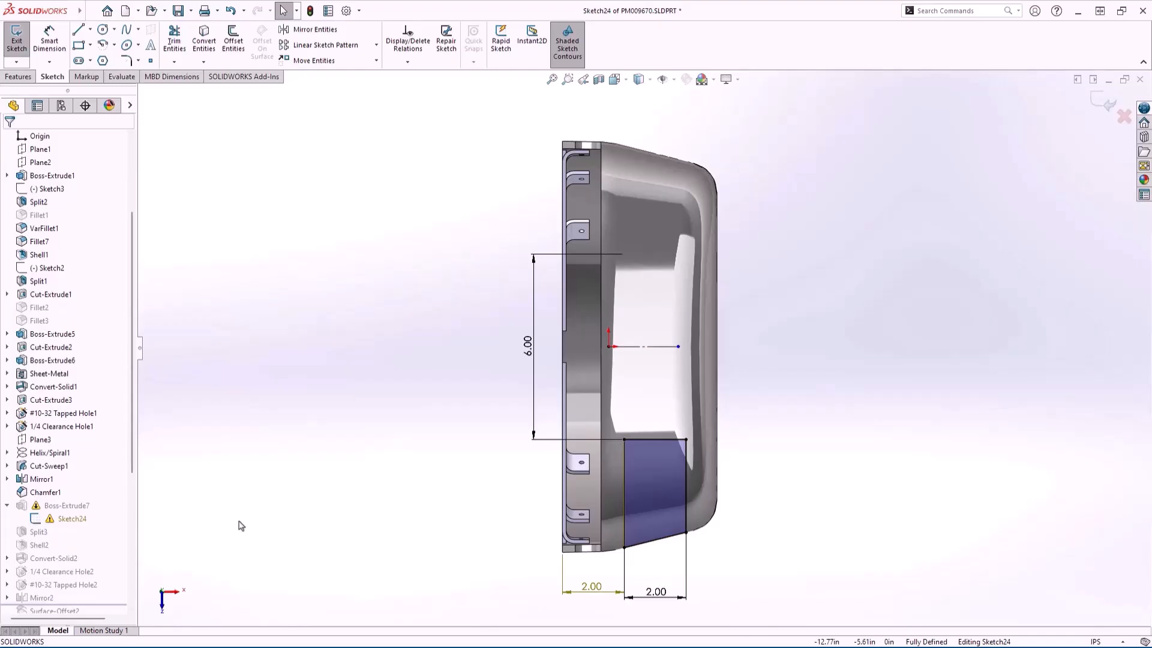
# Step: Inspect the dangling 2.00 in dimension in Sketch24 and its available repair options
pyautogui.click(597, 592)
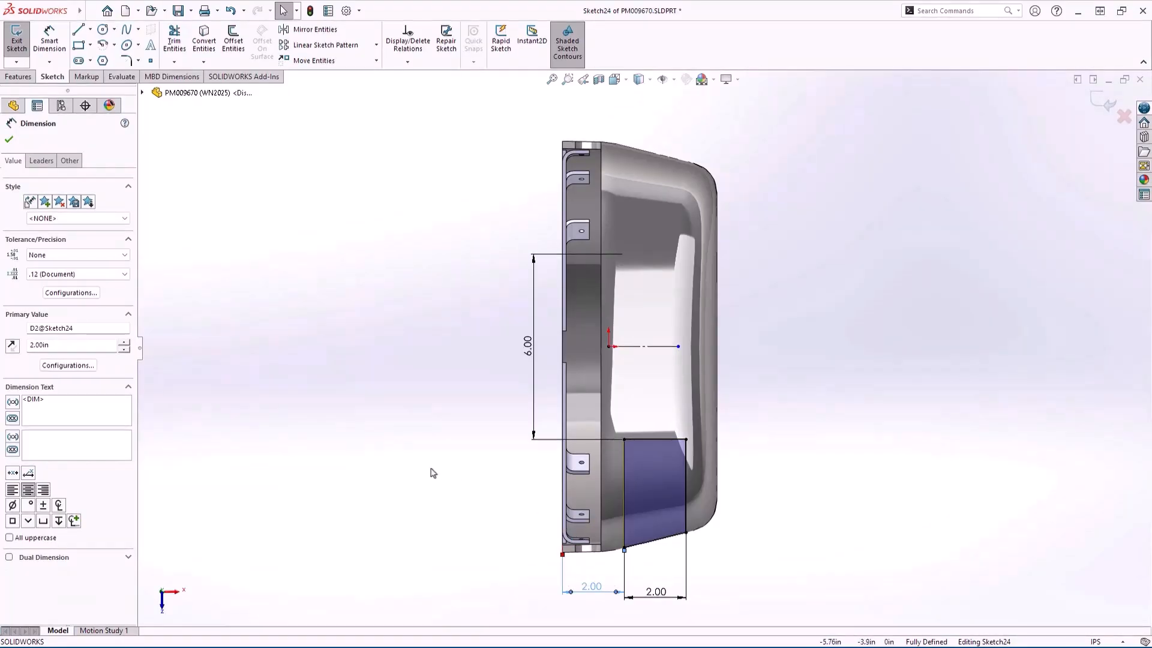
pyautogui.rightClick(589, 588)
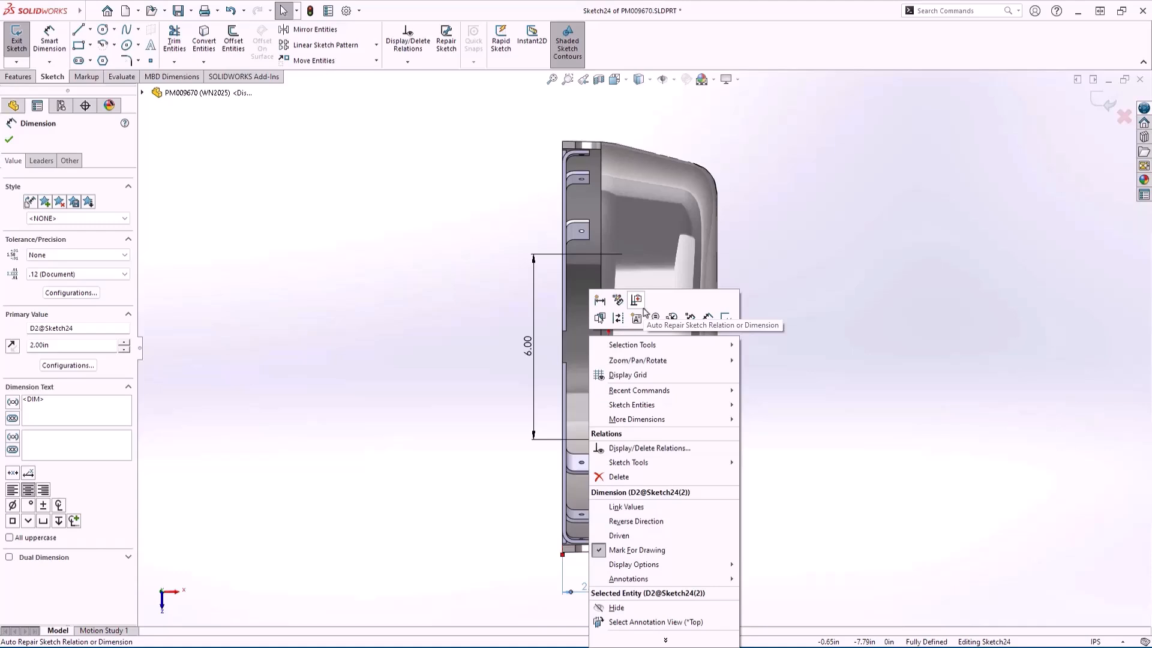
pyautogui.click(460, 298)
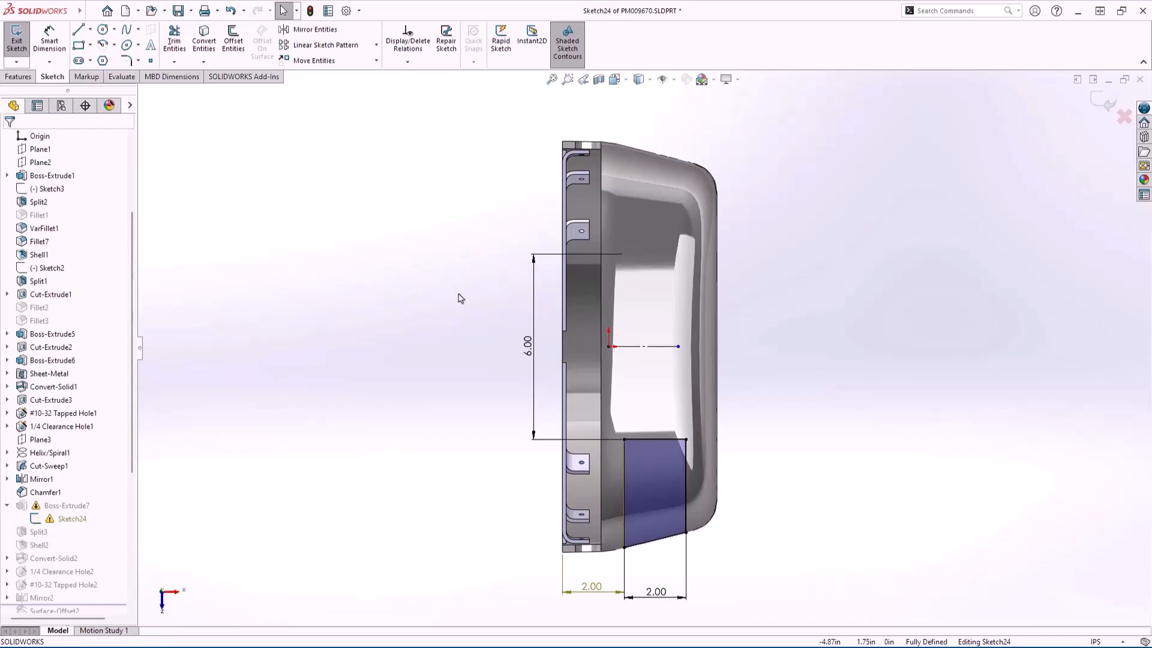
# Step: Find a replacement edge for Sketch24's dangling distance relation, repair all dangling relations, and exit the sketch
pyautogui.click(408, 43)
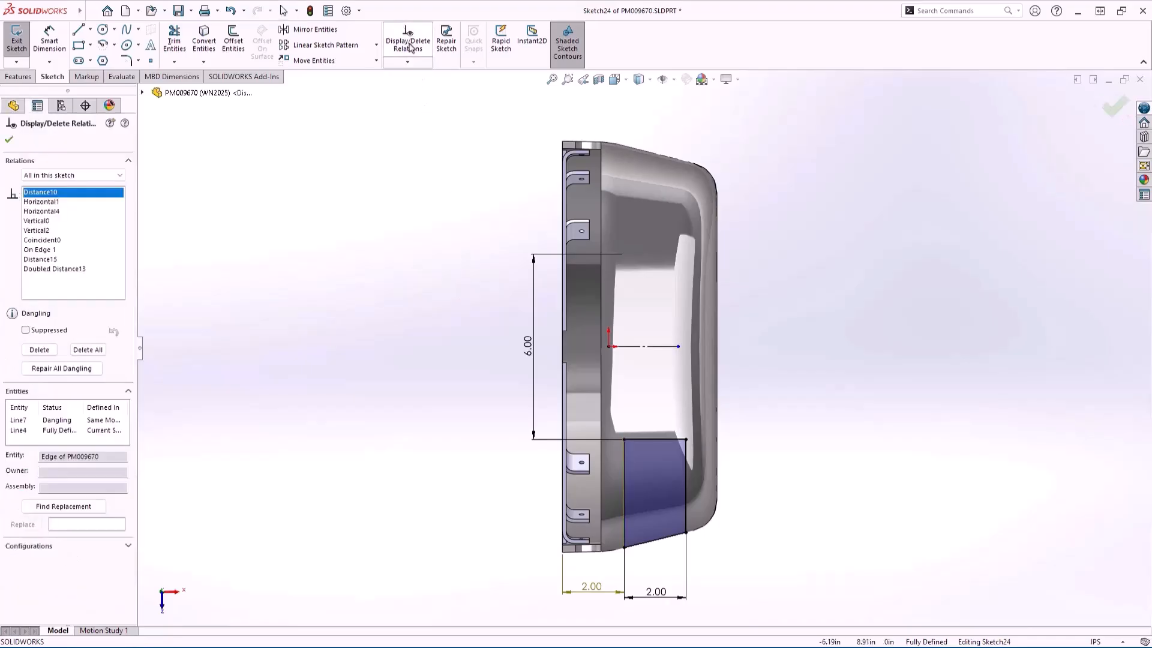
pyautogui.click(102, 508)
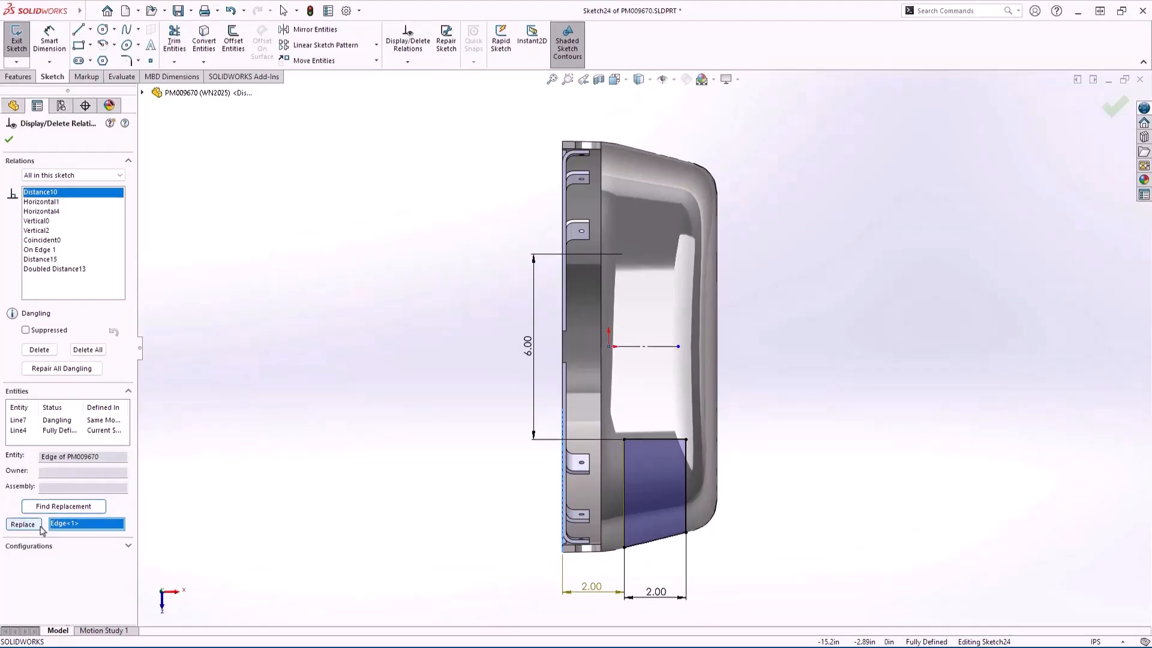
pyautogui.click(98, 371)
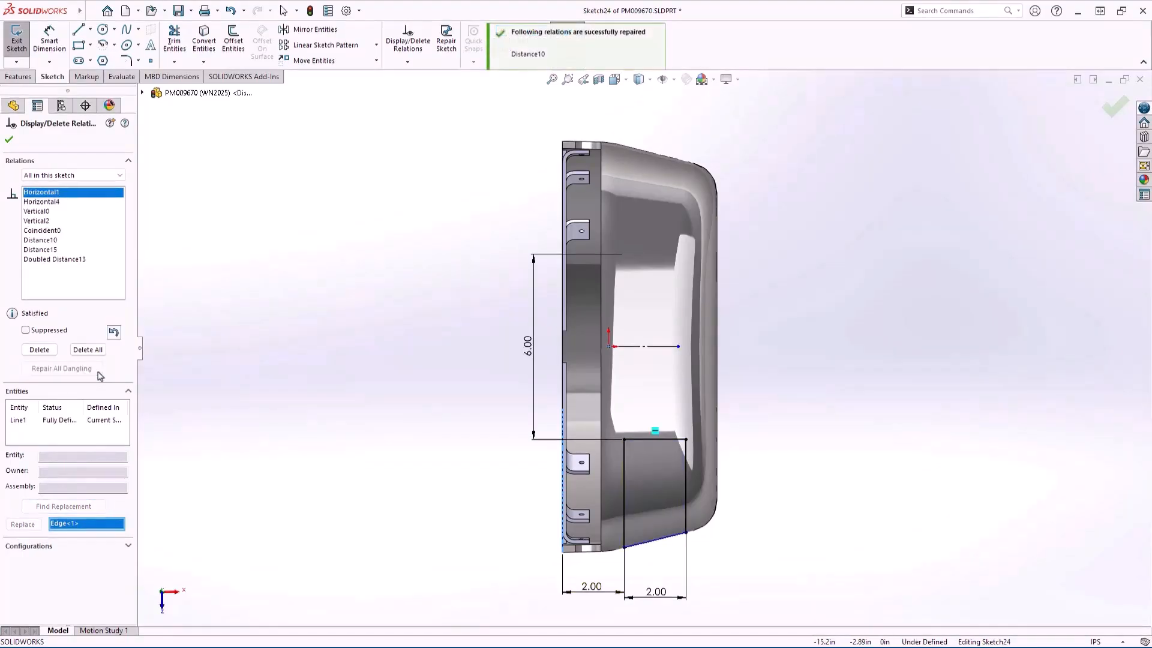
pyautogui.press('Escape')
pyautogui.press('d')
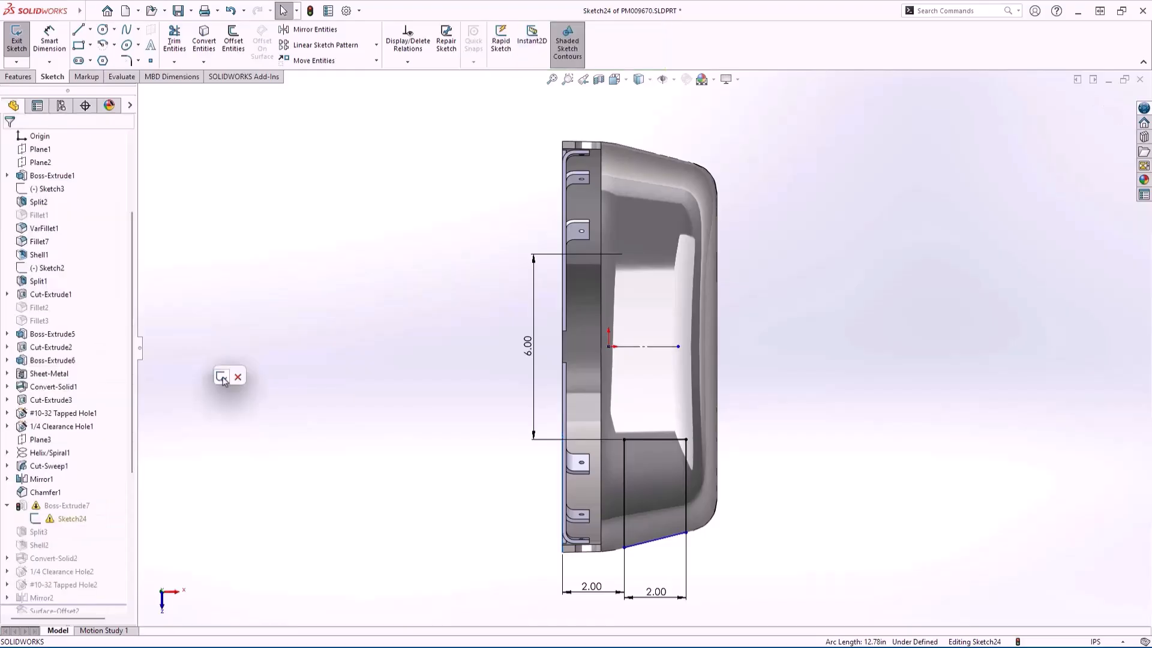
pyautogui.click(221, 378)
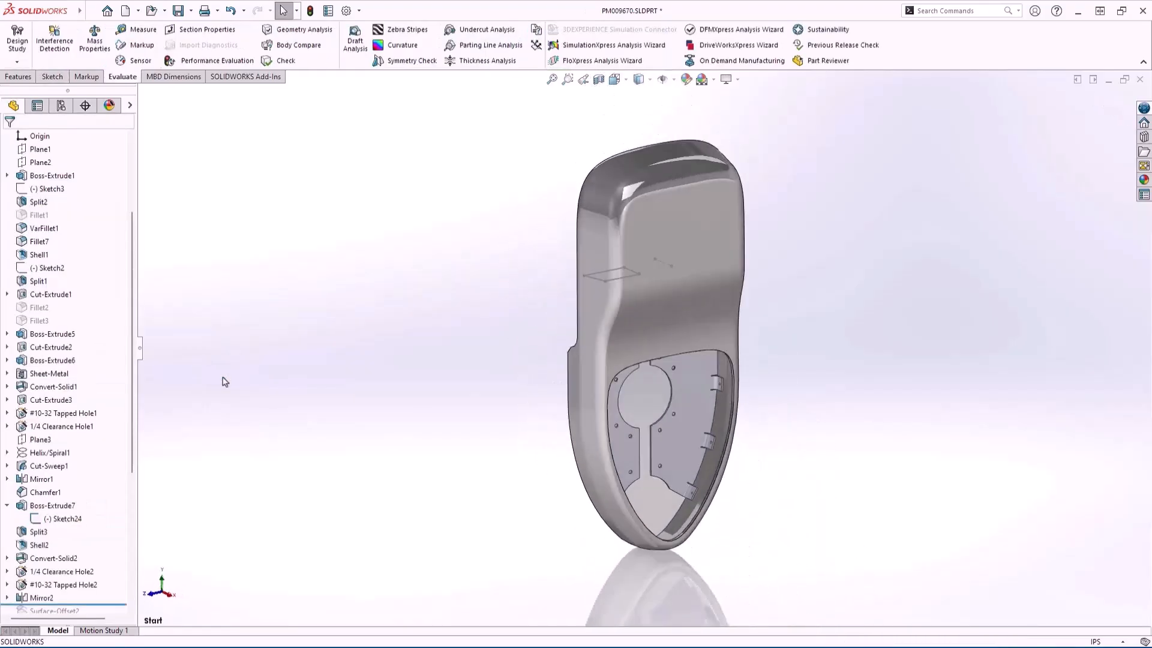